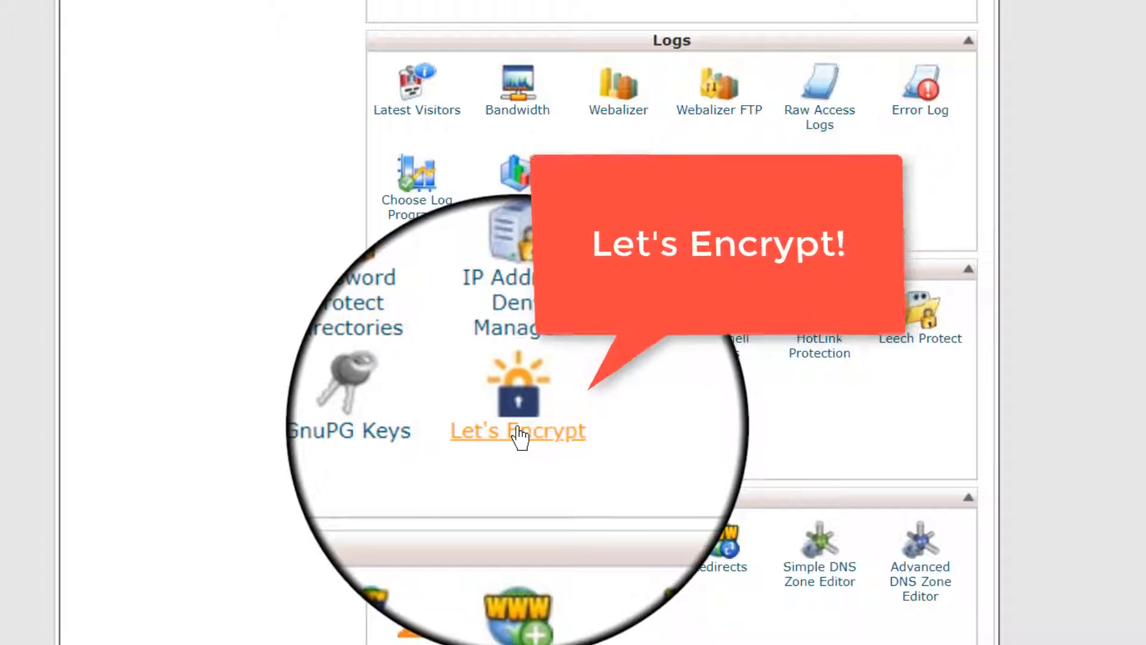
- Open the Let's Encrypt tool in cPanel's Security section and check the domain's SSL certificate
click(519, 432)
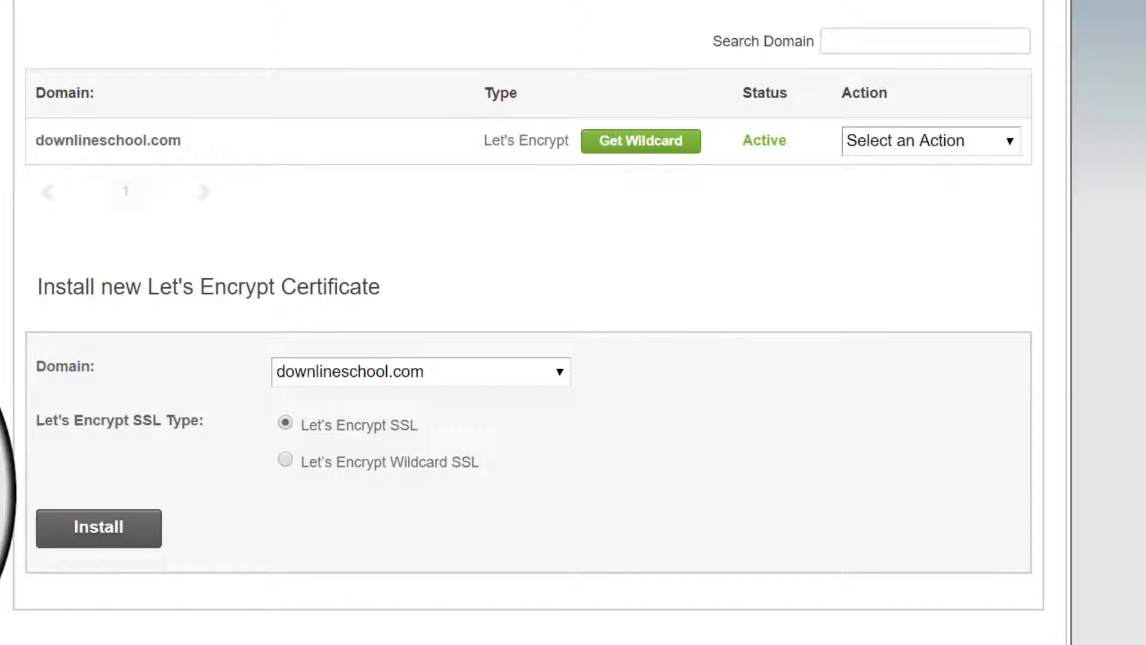
scroll(60, 391, up, 2)
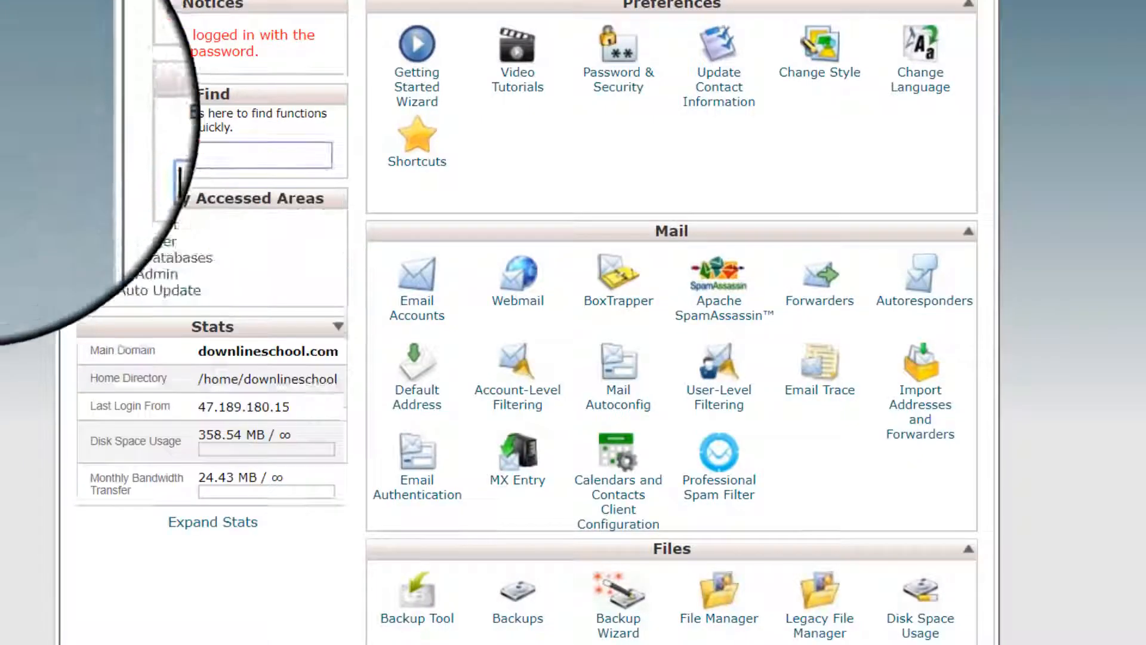
- Open Softaculous from Software and Services and bring up the WordPress installation form
scroll(36, 149, down, 7)
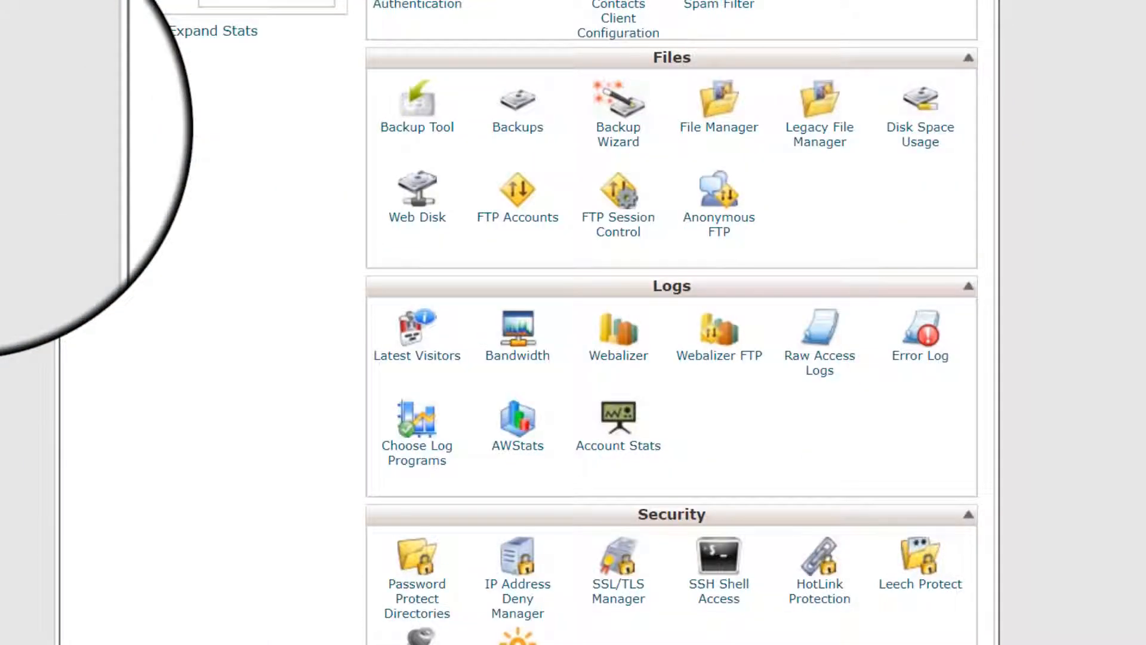
scroll(36, 149, down, 15)
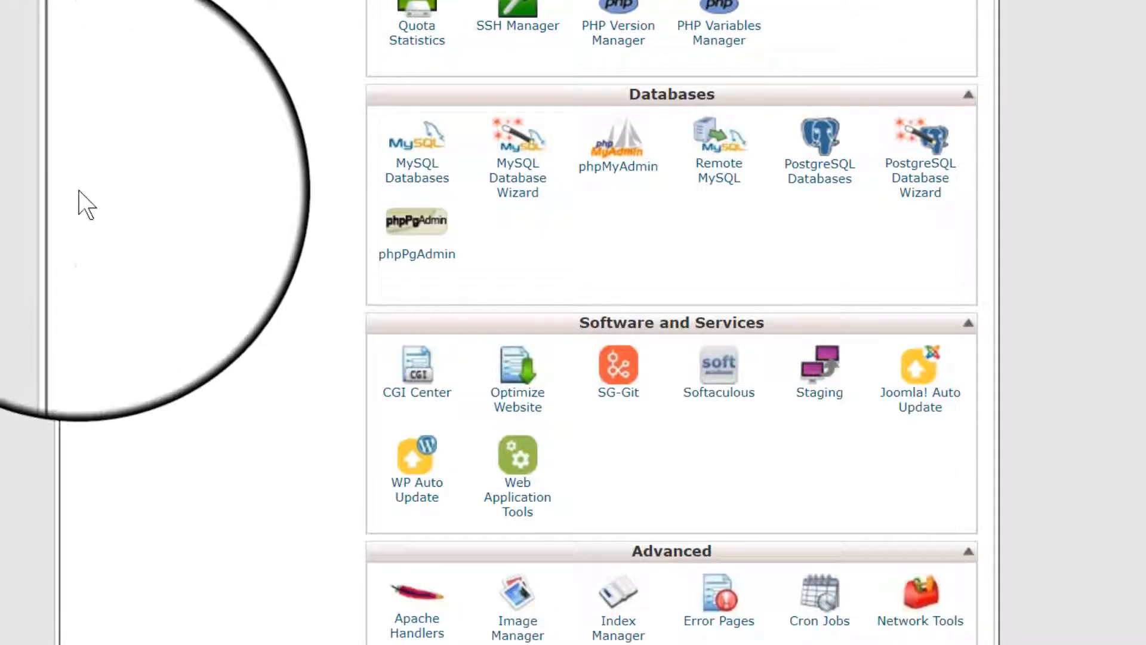
scroll(79, 205, down, 3)
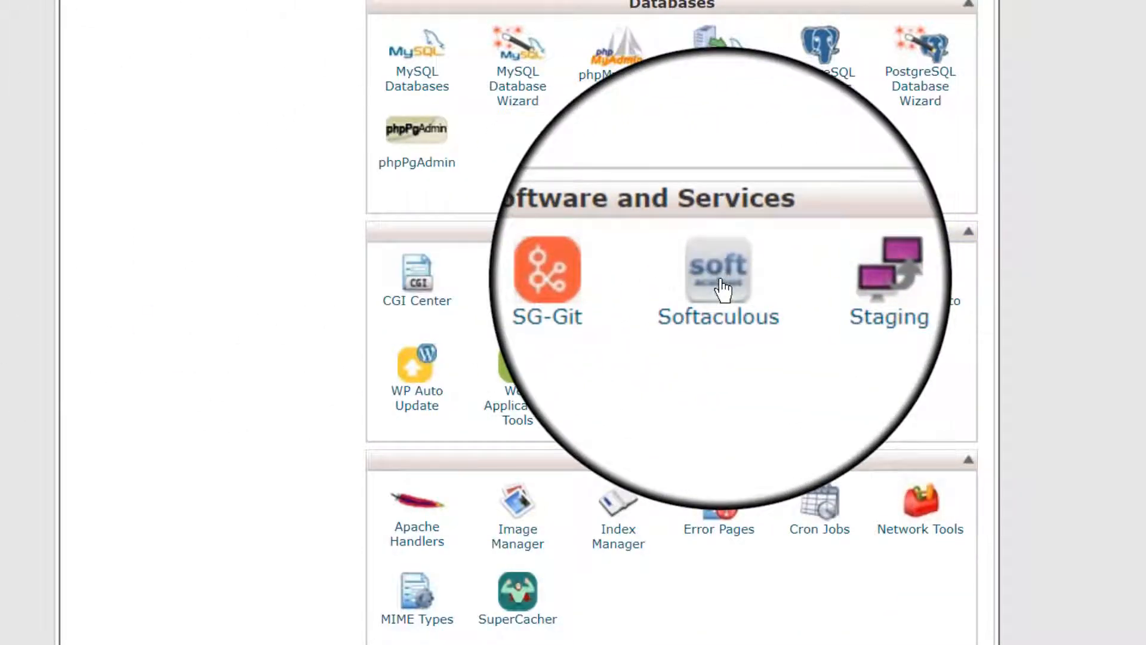
click(720, 274)
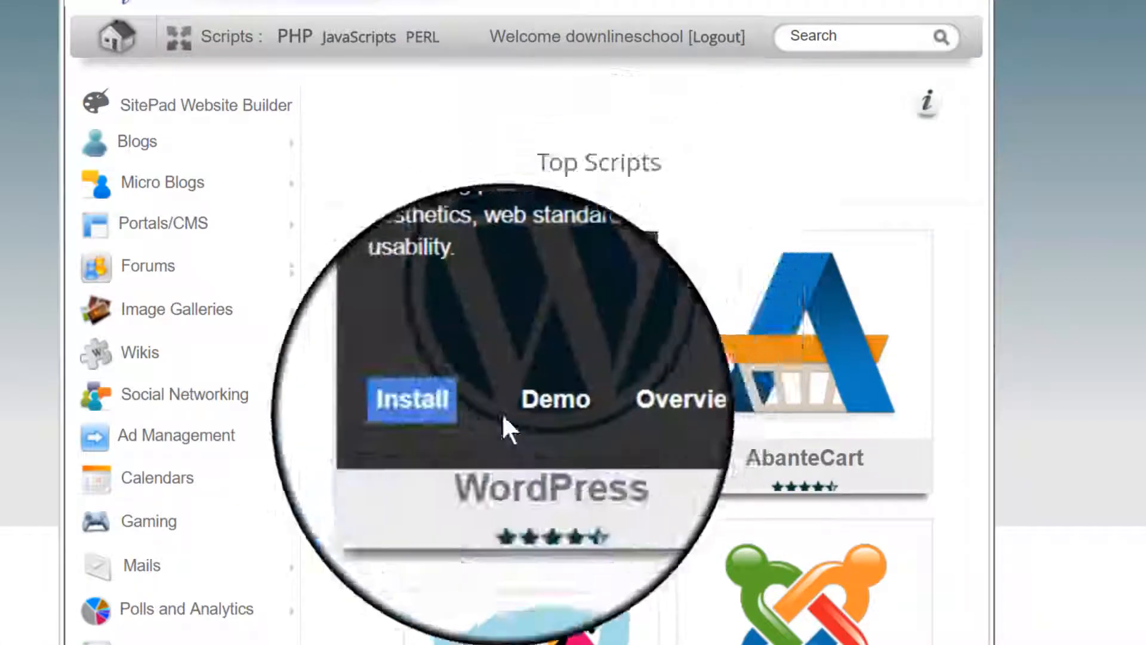
scroll(482, 31, down, 4)
mouse_move(439, 160)
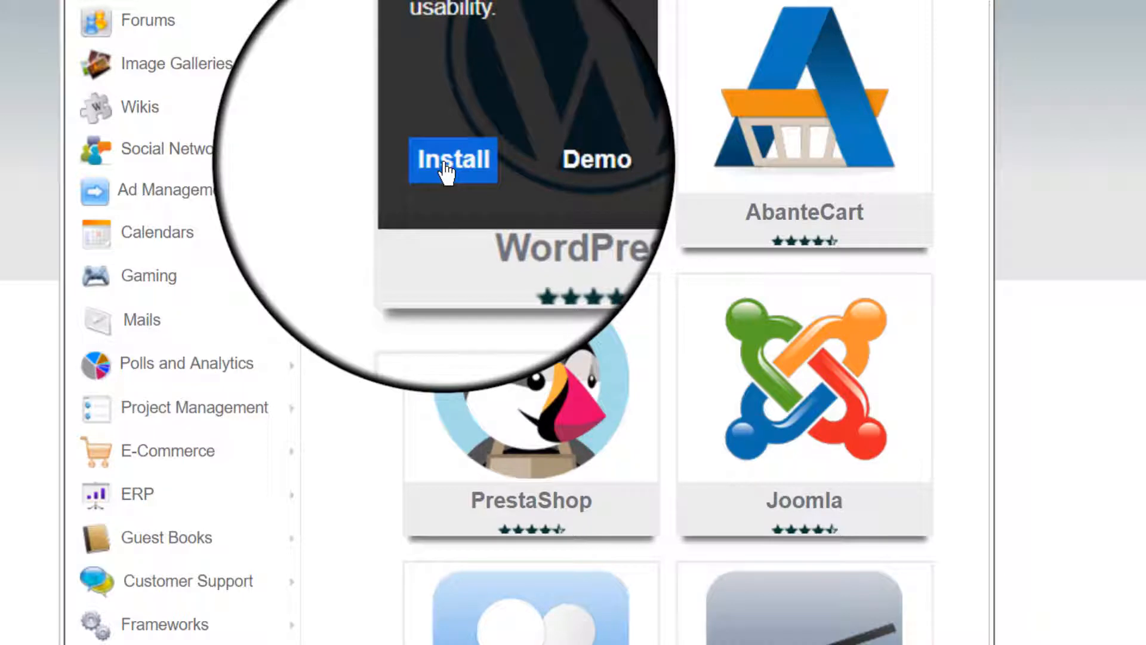
click(447, 173)
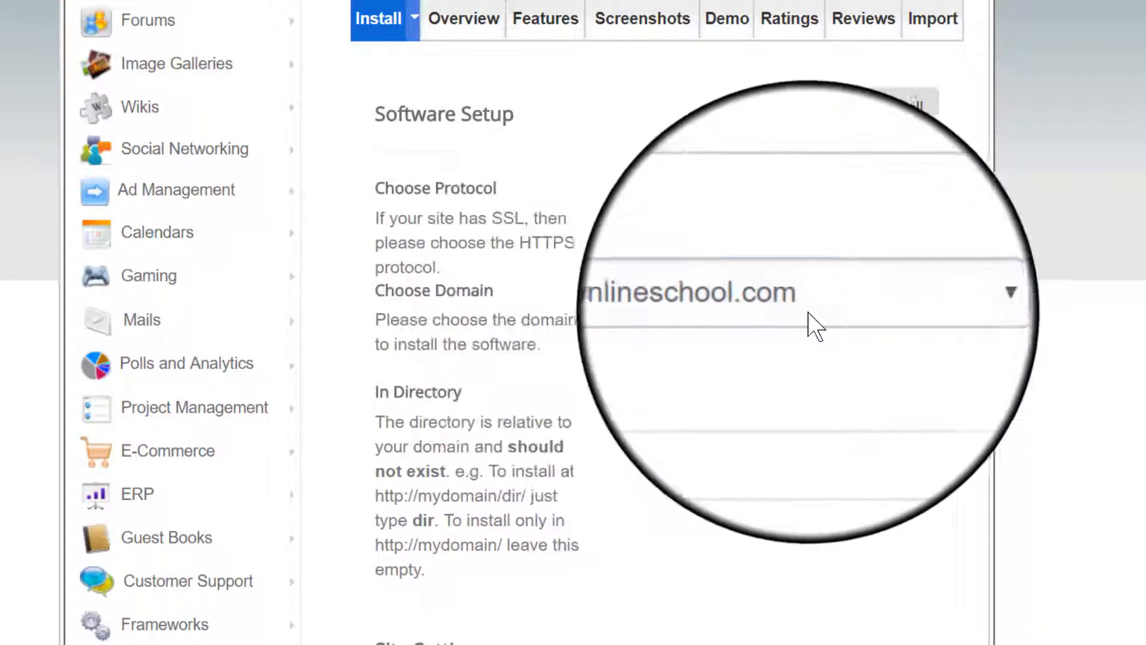
- Review the WordPress installation form, including the domain, directory, site settings, admin account, language and plugin options
scroll(819, 333, down, 3)
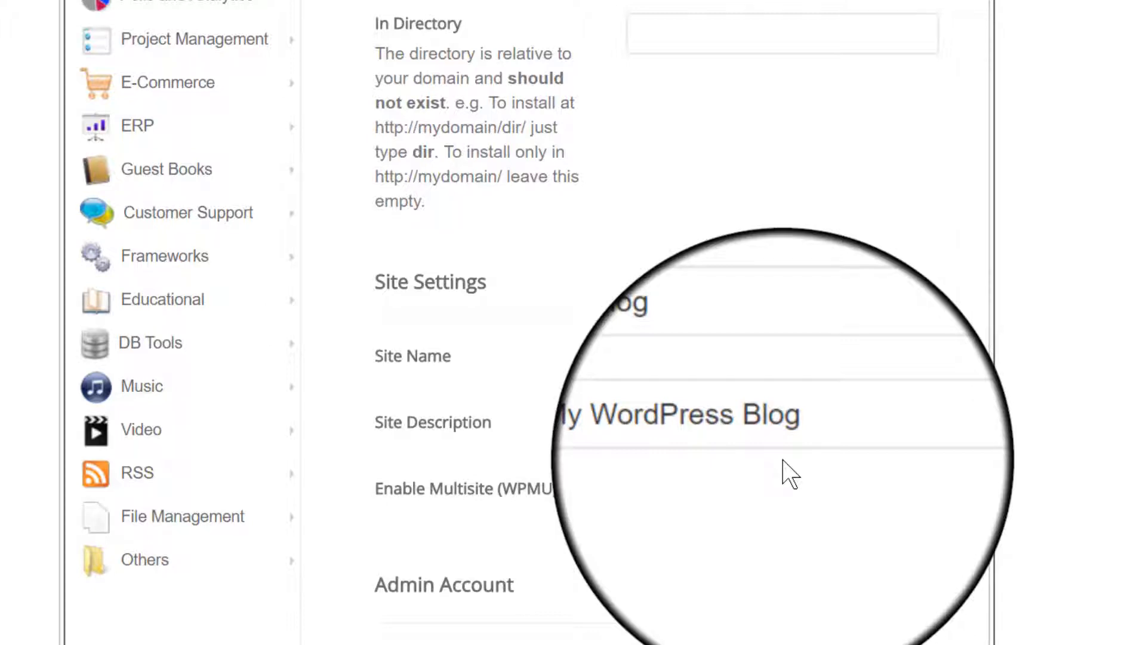
scroll(640, 370, down, 2)
scroll(484, 349, down, 2)
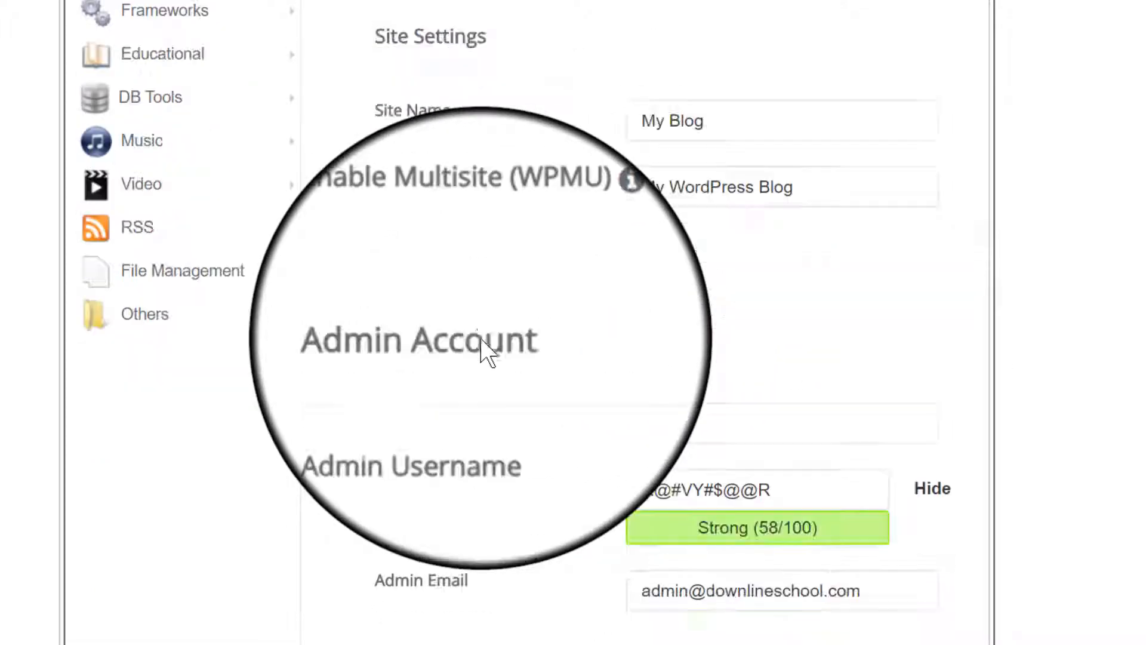
scroll(488, 352, down, 2)
click(652, 298)
click(706, 363)
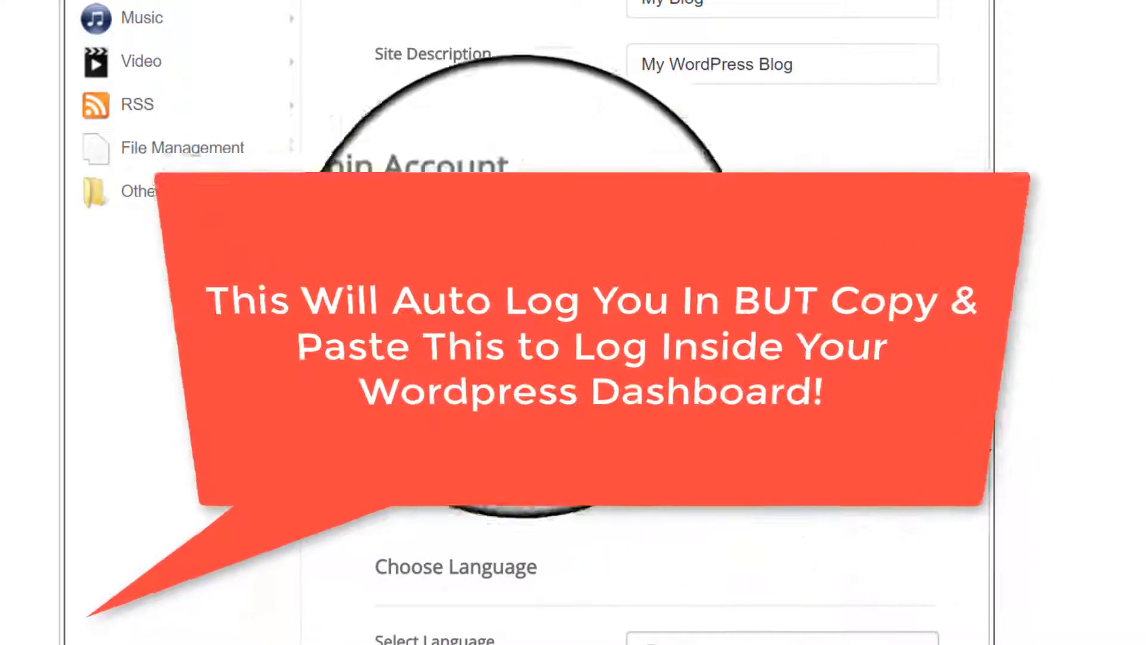
scroll(408, 355, down, 1)
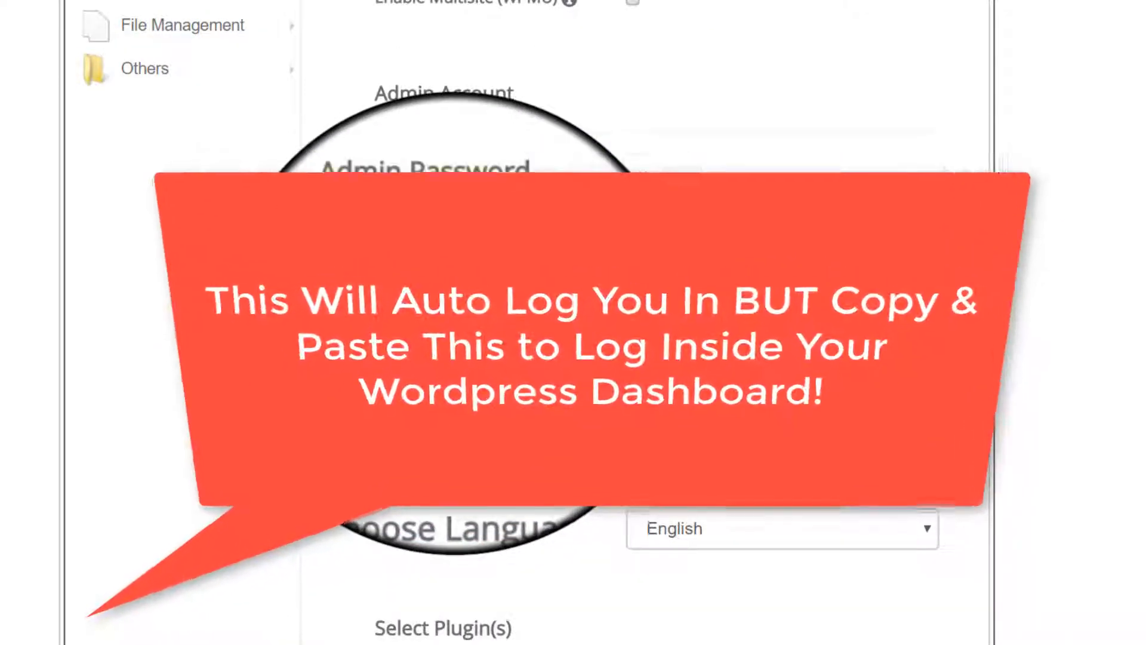
scroll(573, 322, down, 2)
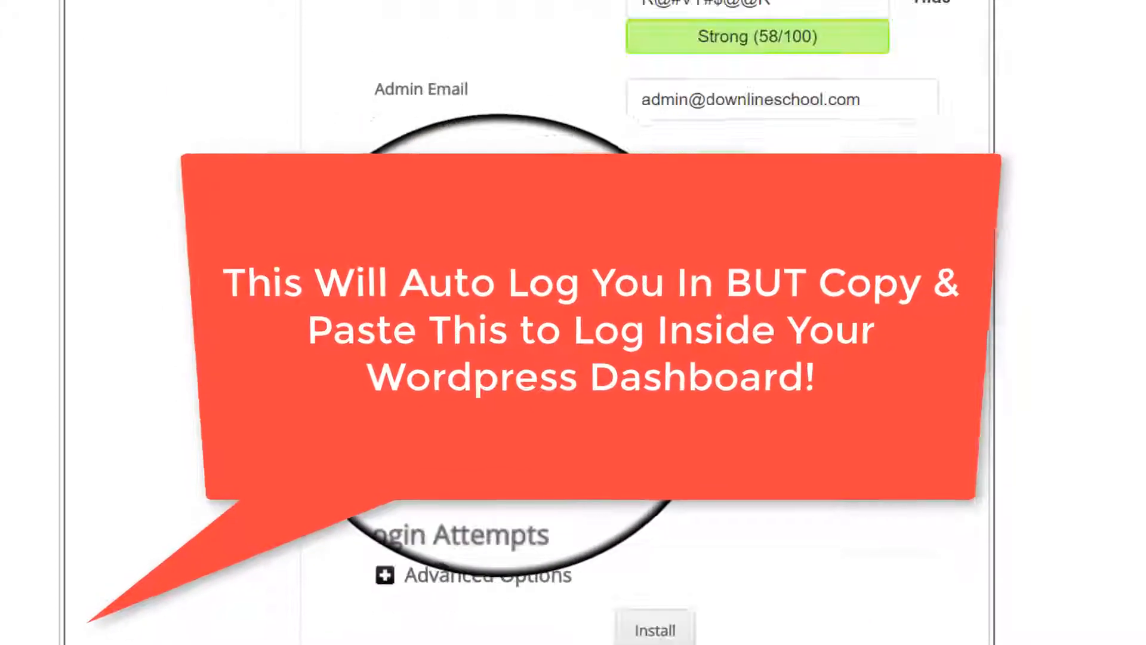
scroll(540, 438, down, 2)
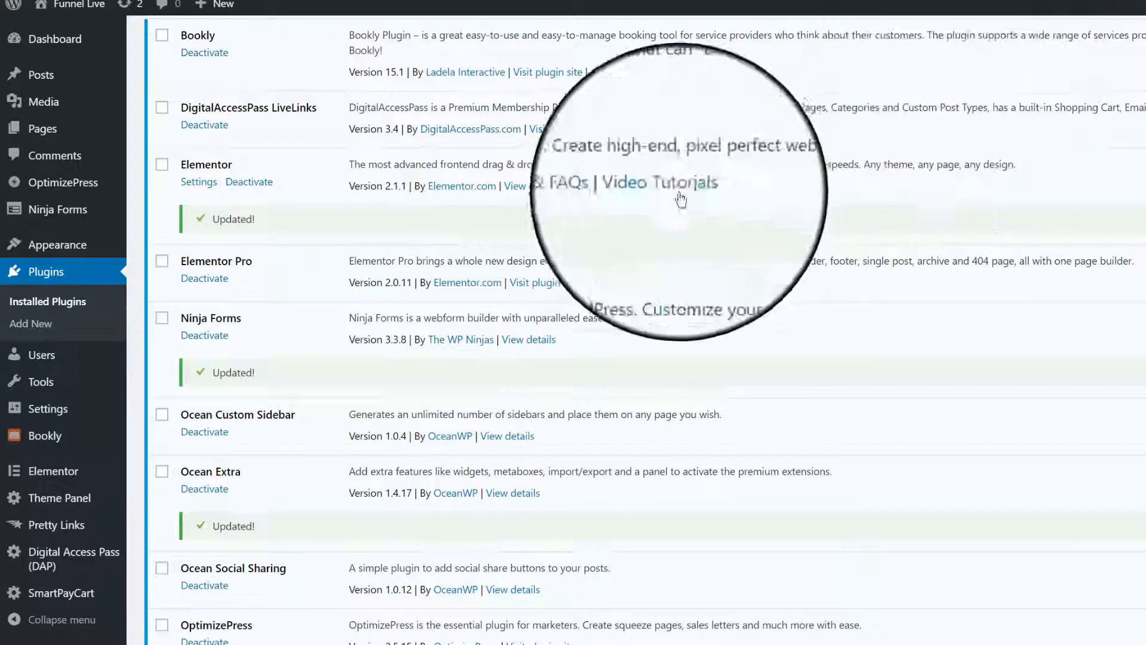
- Look through the installed plugins list on the Funnel Live site
scroll(538, 269, up, 4)
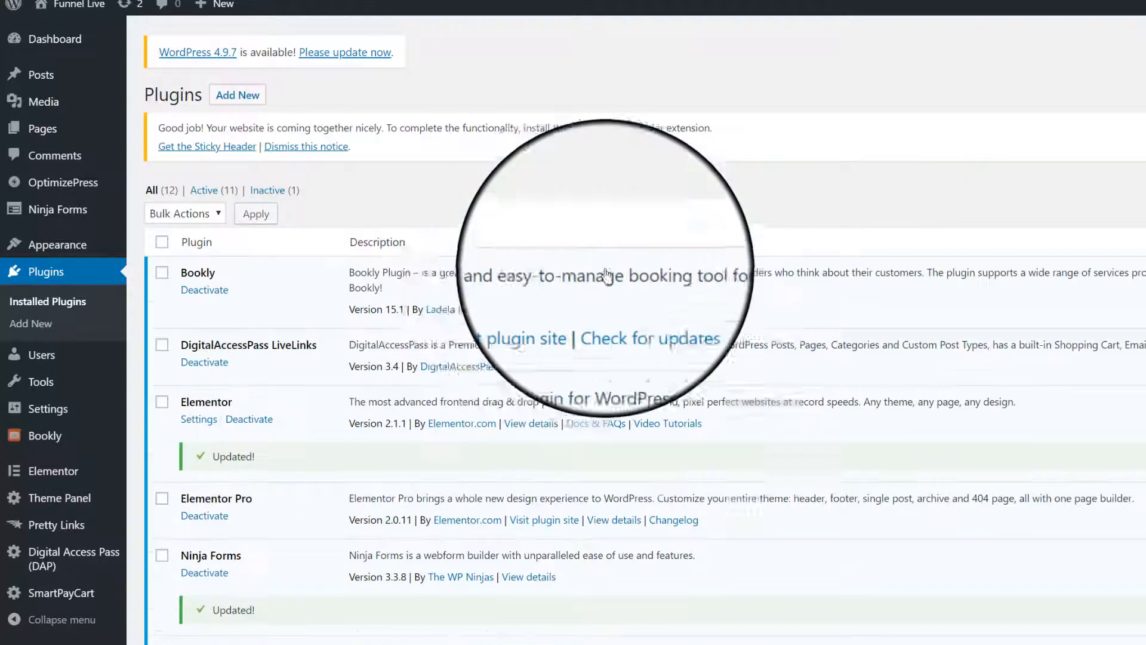
scroll(500, 276, down, 5)
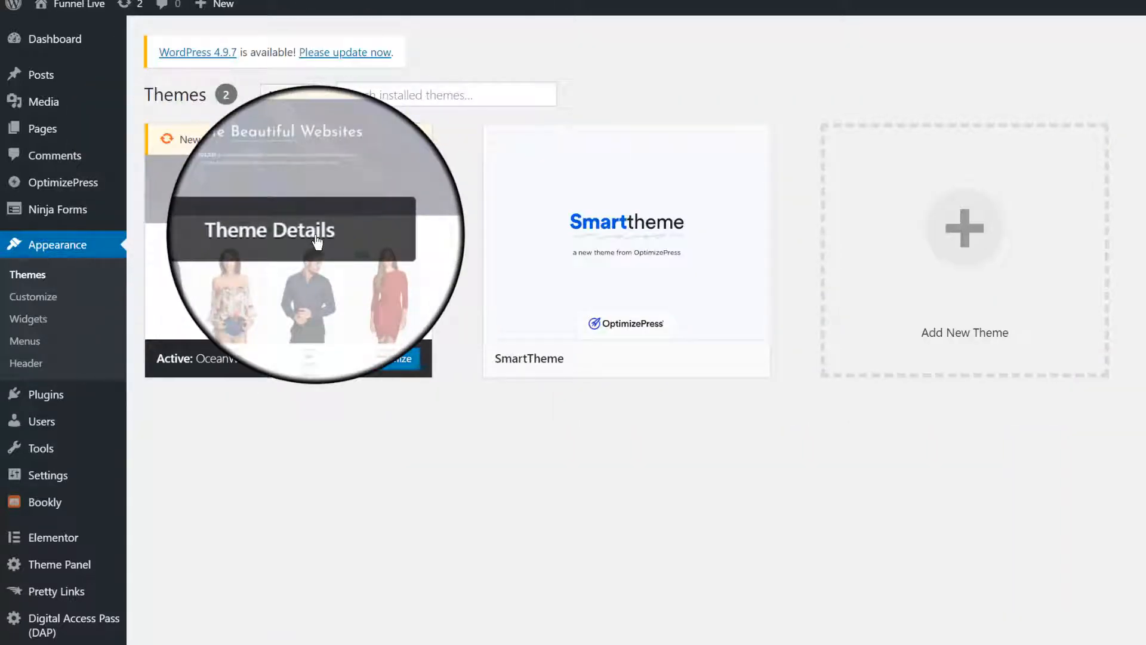
- Update the OceanWP theme from its theme details and return to the themes overview
click(317, 242)
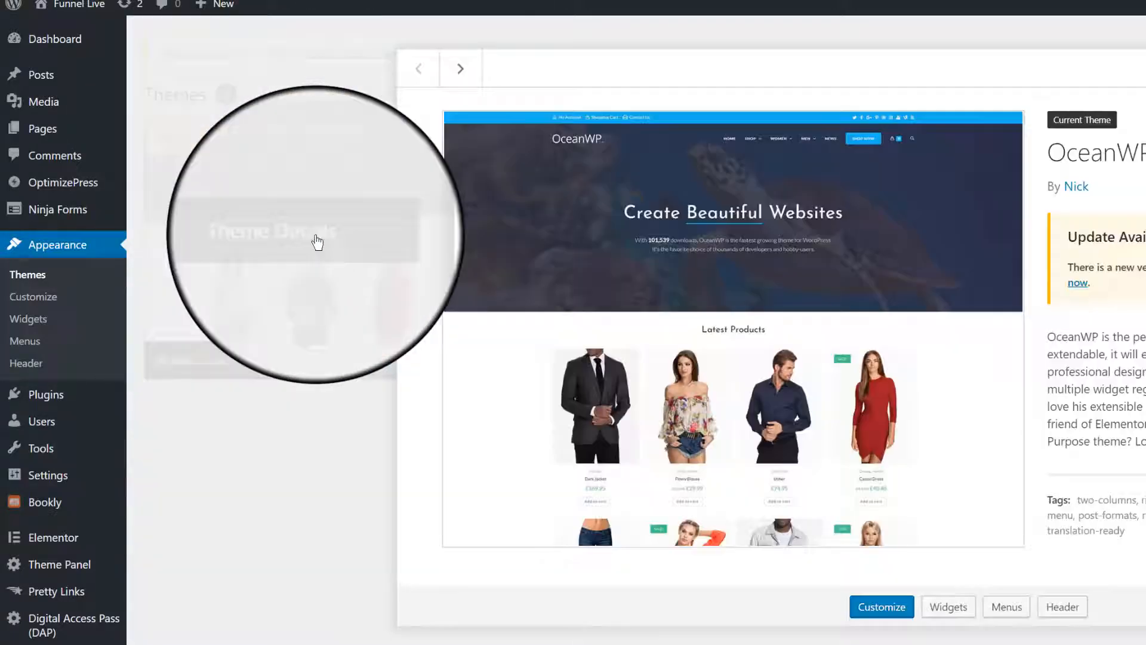
click(1079, 283)
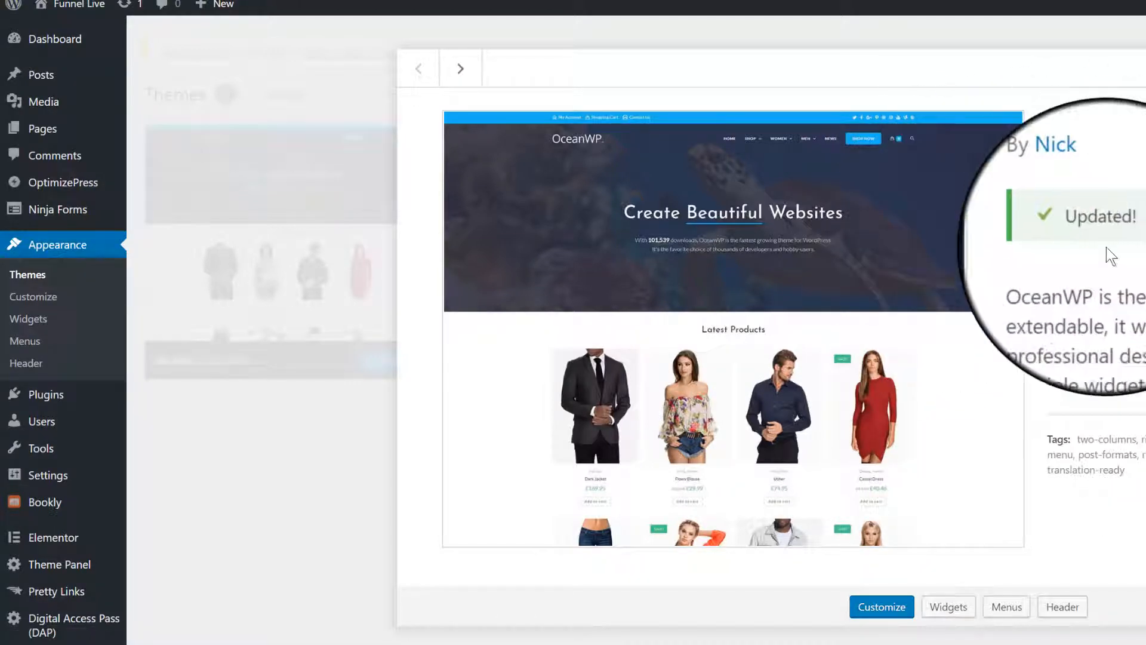
key(Escape)
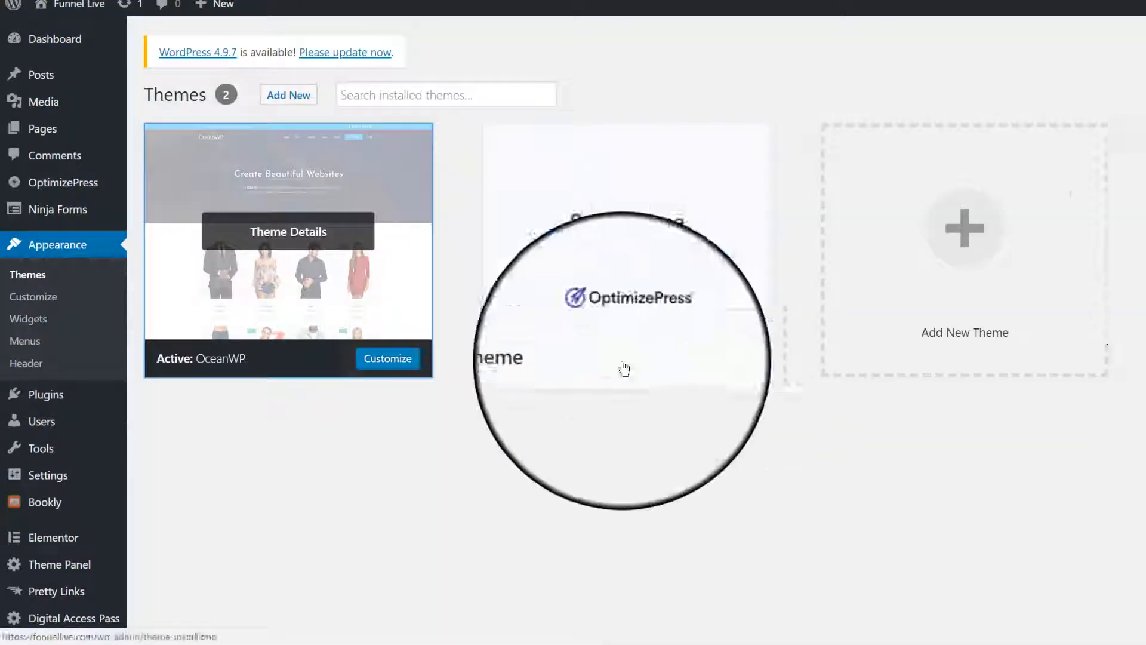
scroll(286, 267, down, 1)
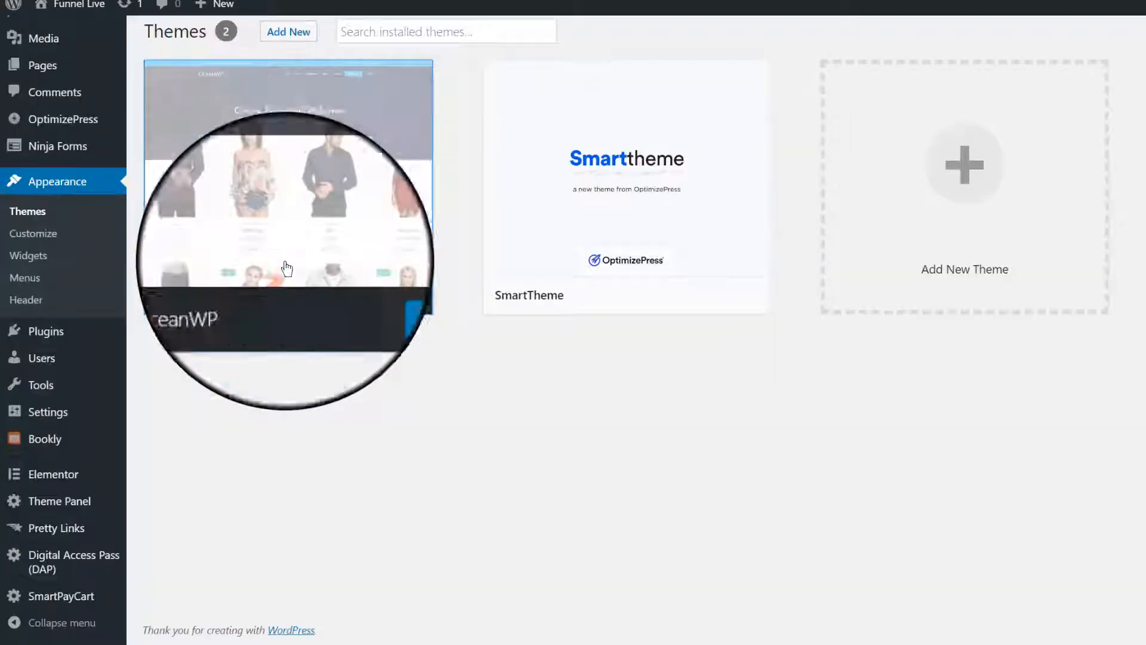
scroll(244, 252, up, 1)
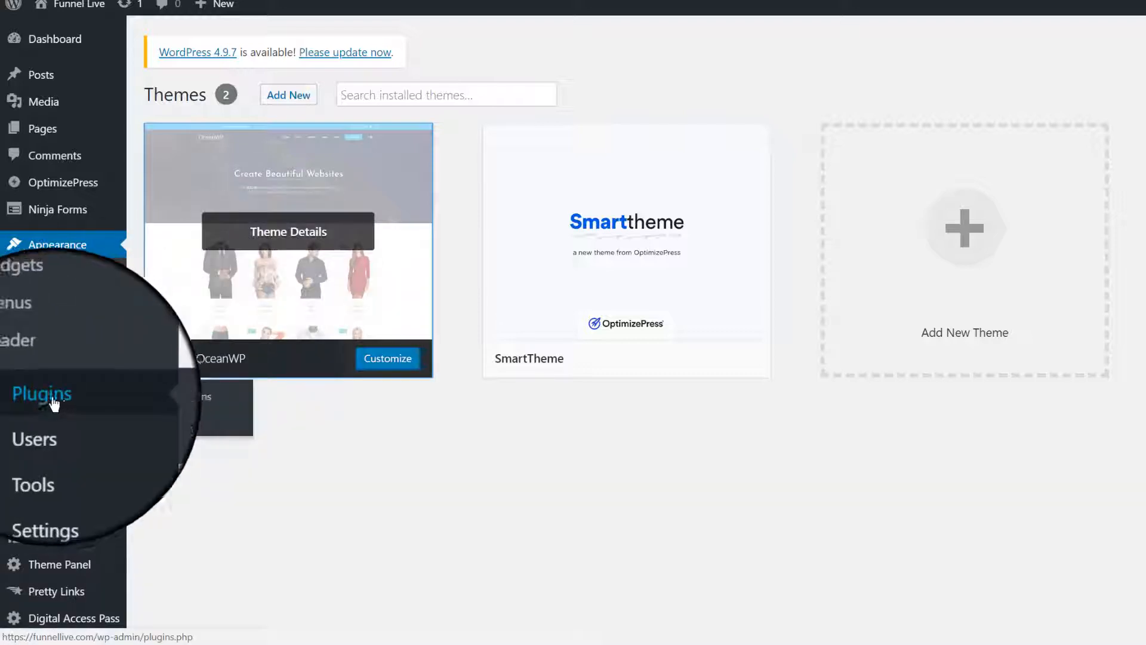
- Update Elementor Pro in the installed plugins list and highlight the Elementor plugin's description
click(90, 400)
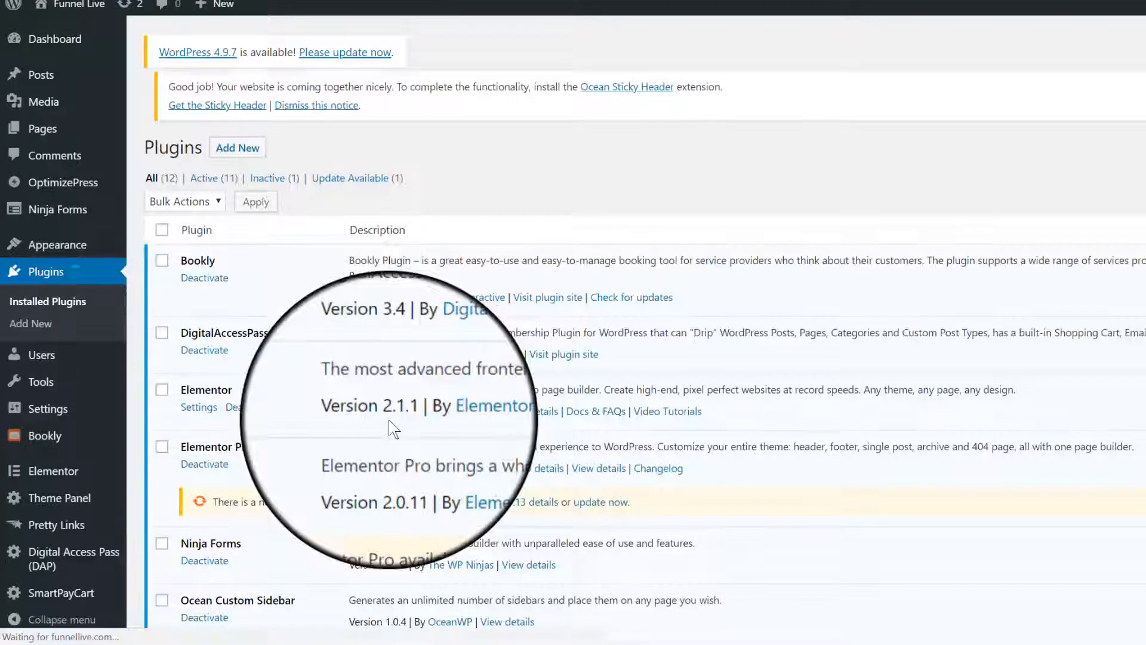
scroll(389, 420, down, 3)
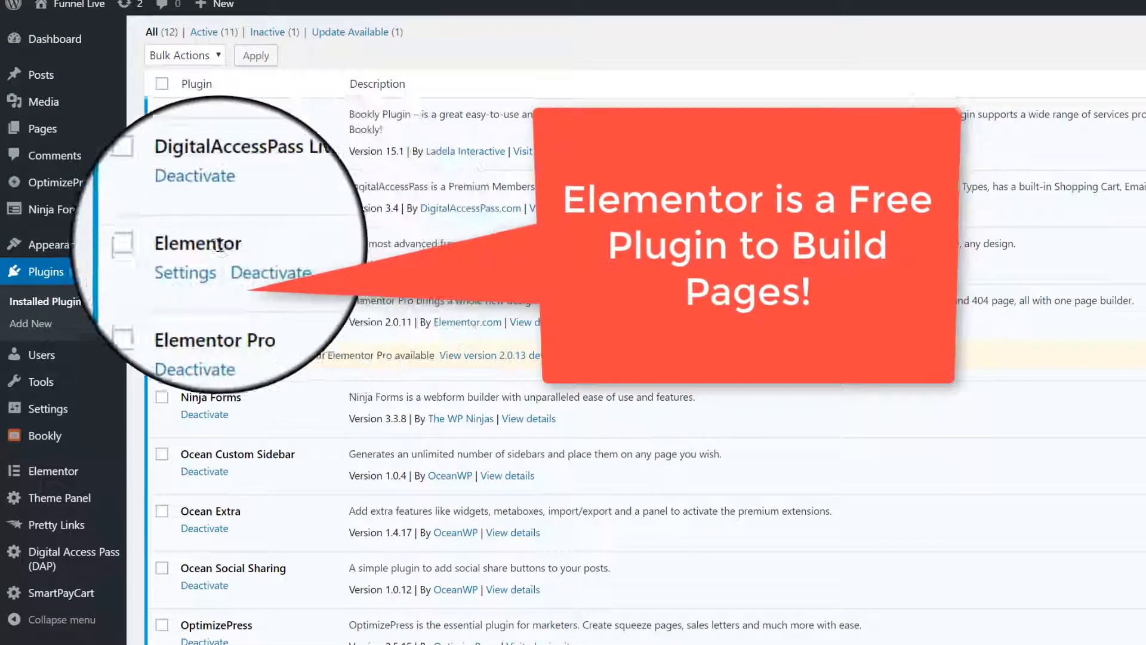
triple_click(416, 241)
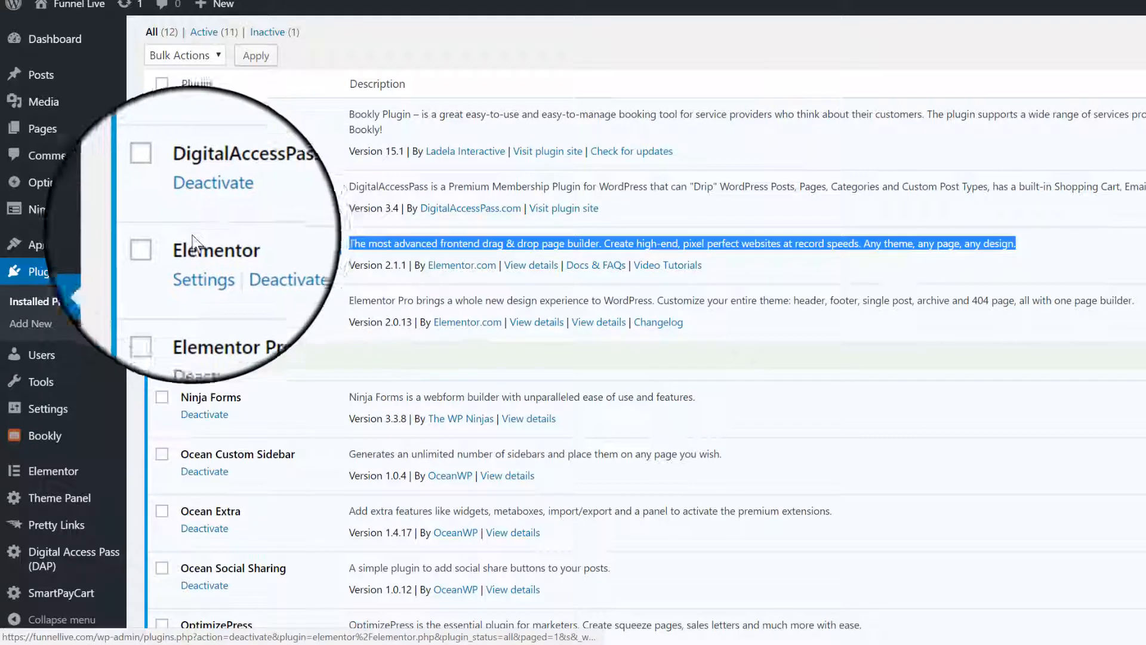
click(327, 240)
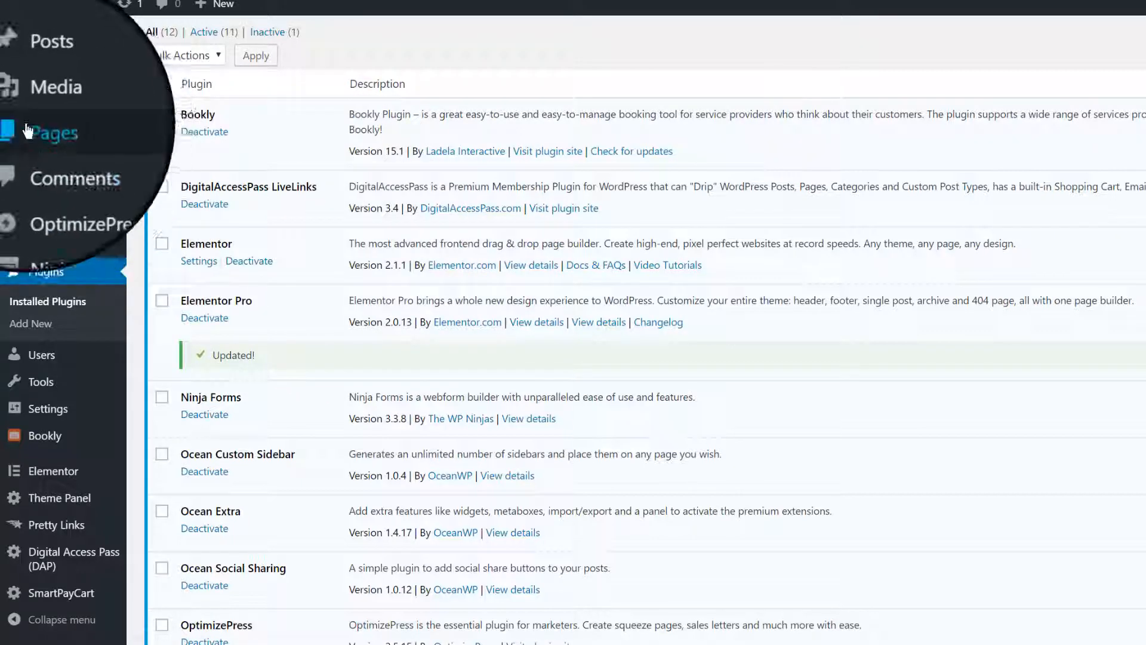
- Create a new WordPress page and set its template to Elementor Full Width
mouse_move(40, 130)
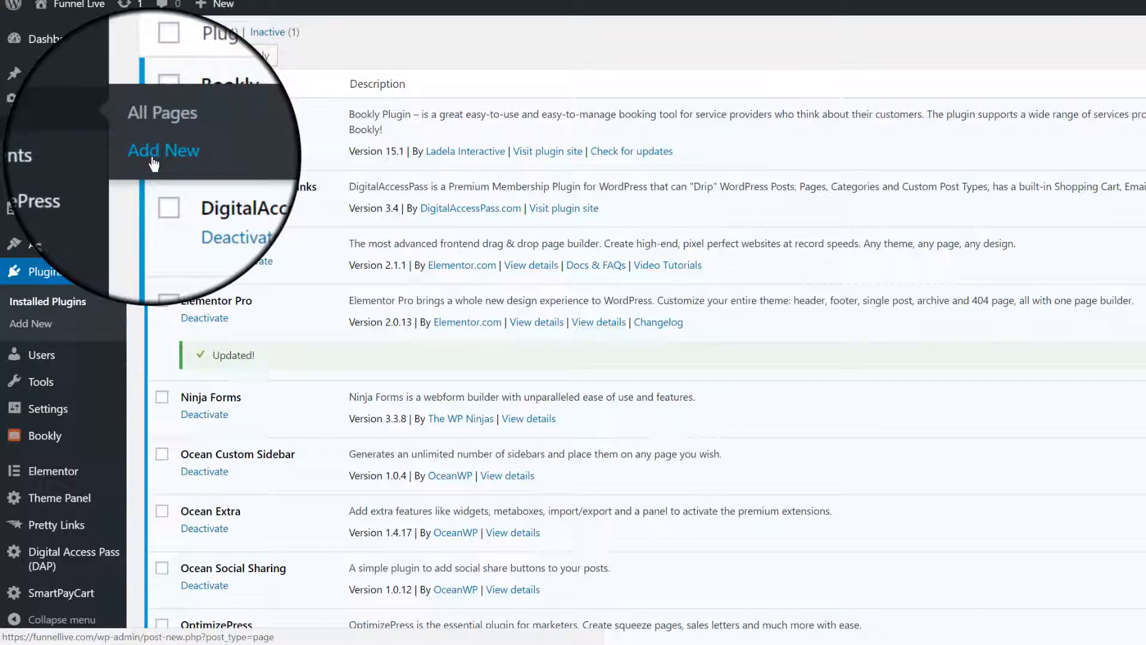
click(143, 147)
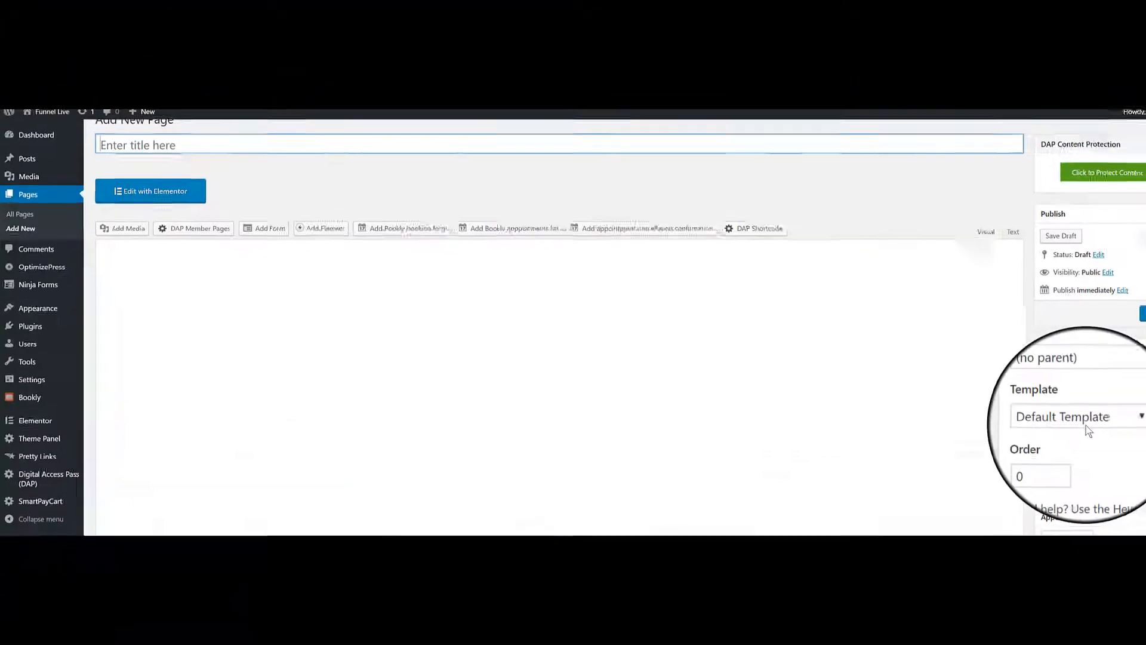
click(1070, 418)
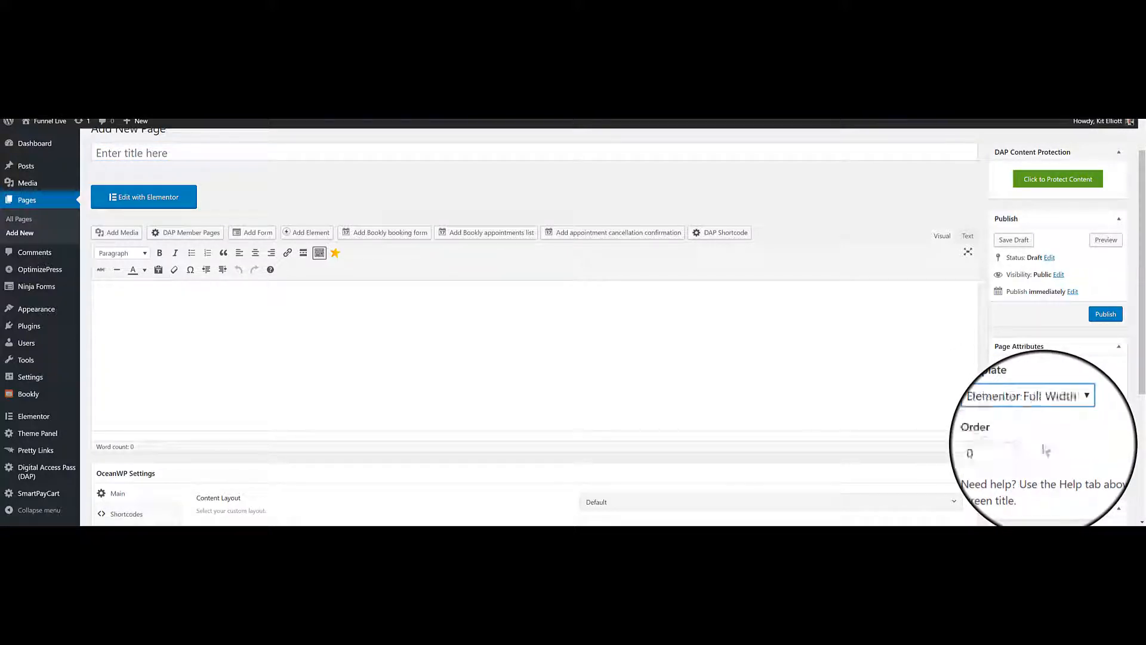
- Disable the breadcrumbs and the page title for the new page in the OceanWP Settings
scroll(765, 371, down, 4)
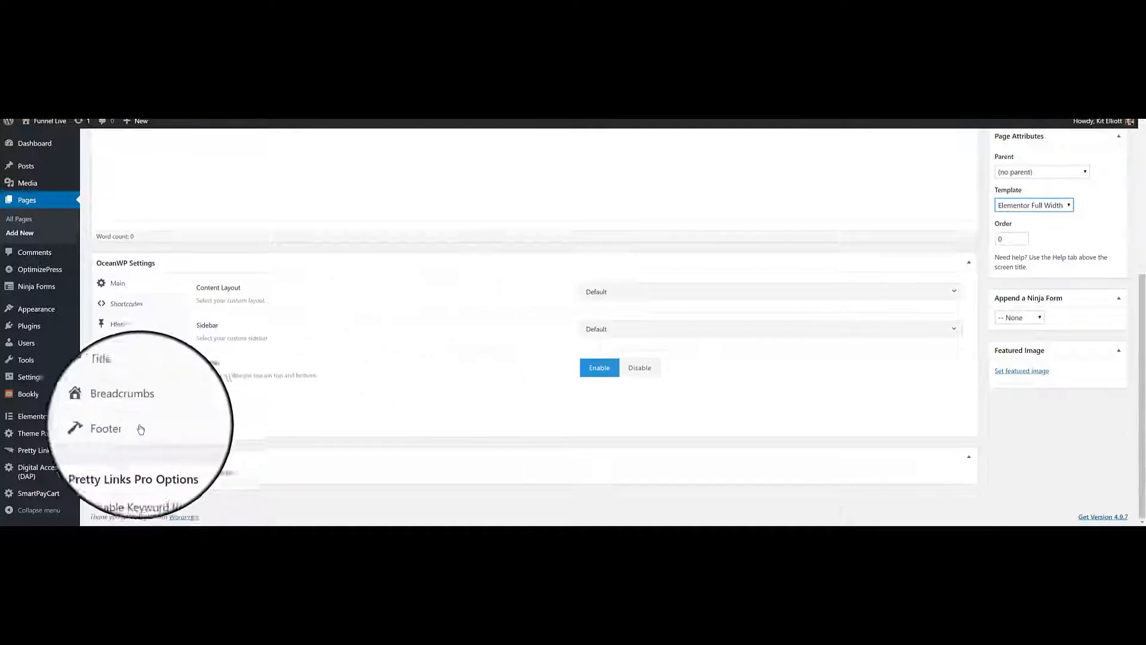
click(128, 406)
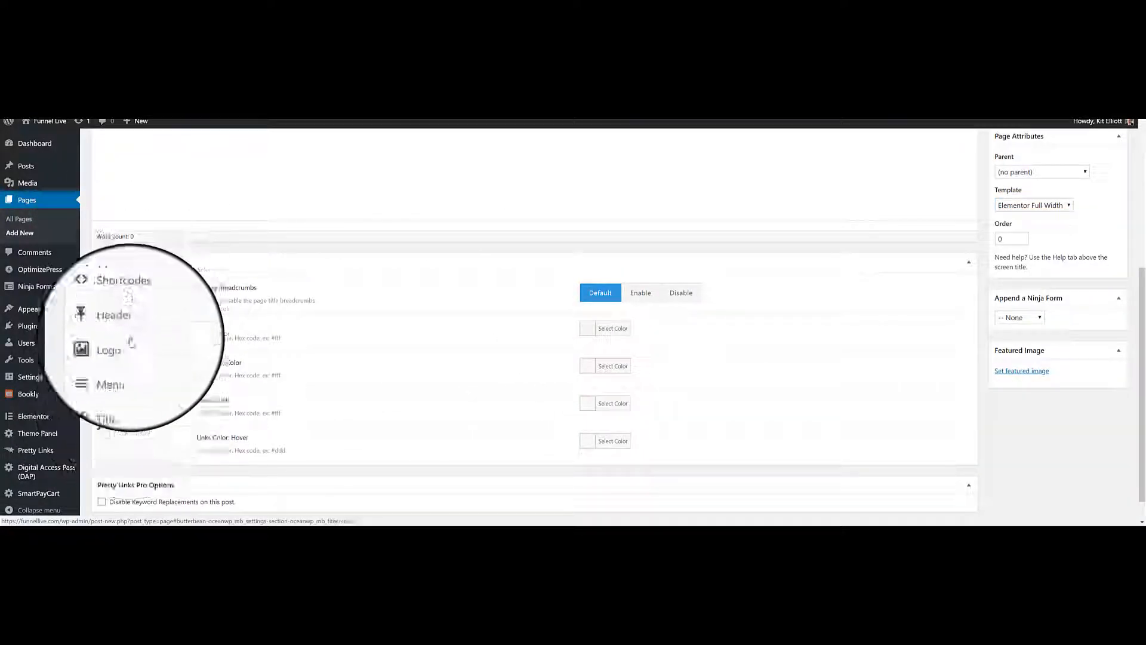
click(678, 294)
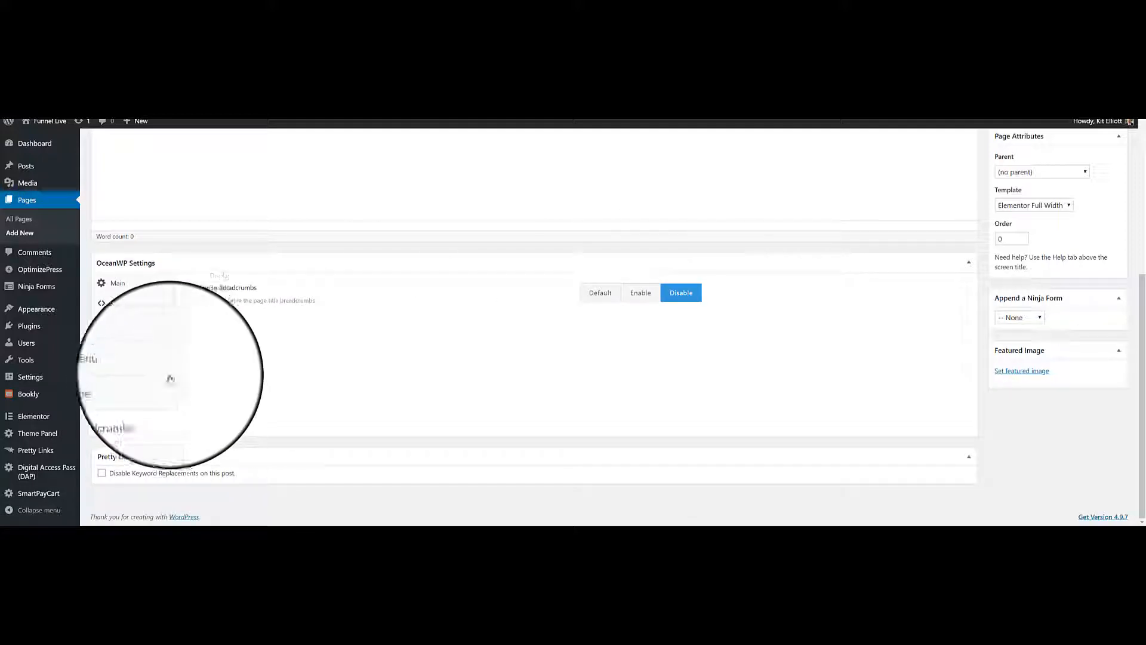
click(149, 386)
click(681, 293)
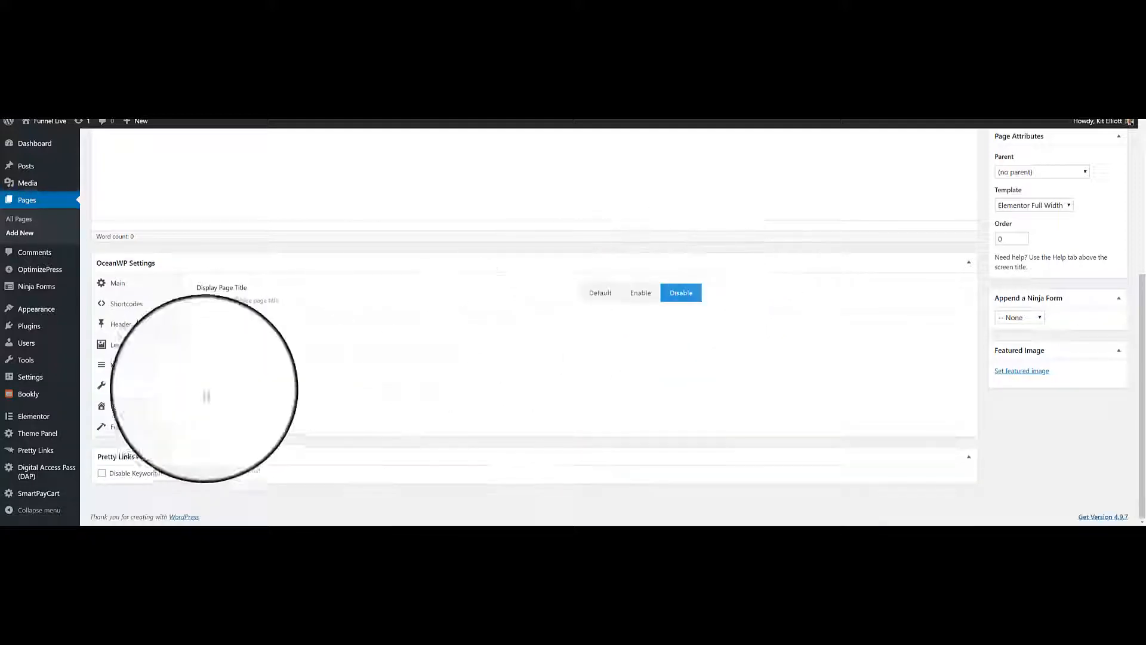
- Disable the top bar and the header for the page in the OceanWP header settings, and go to the Main settings
click(117, 345)
click(143, 323)
click(681, 293)
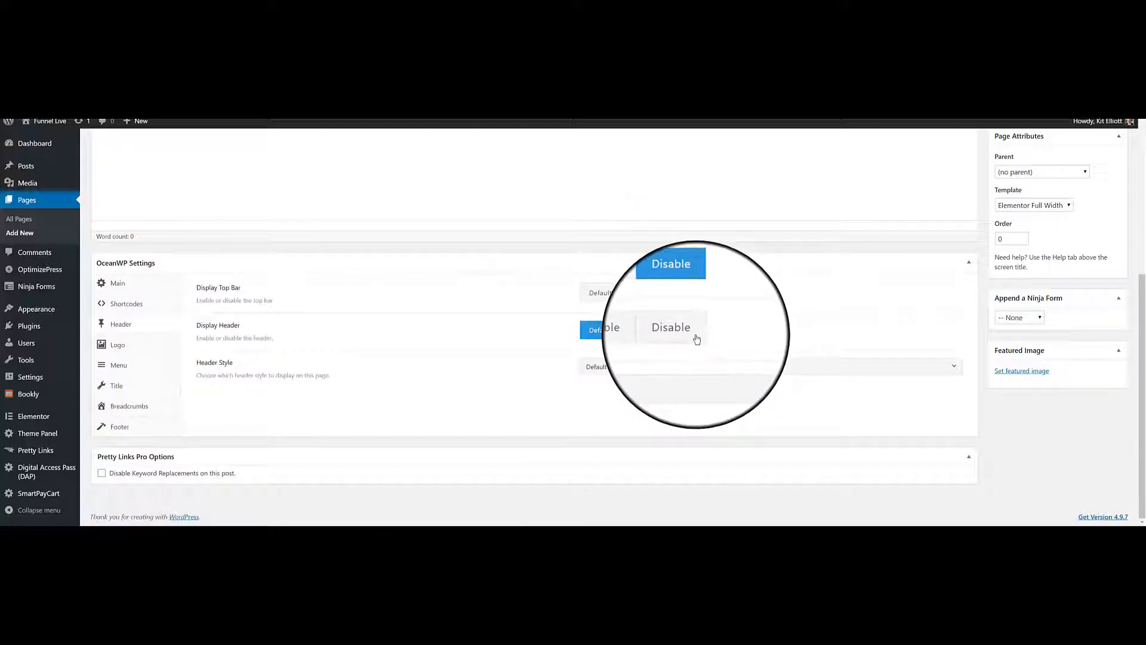
click(681, 329)
click(117, 283)
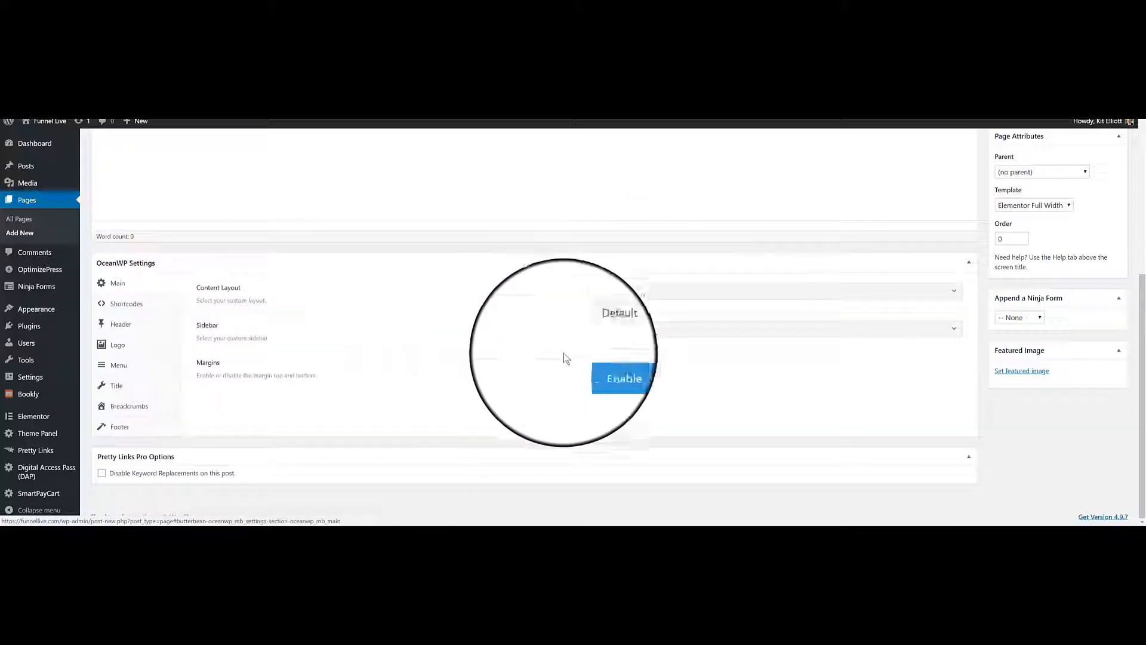
scroll(456, 351, up, 5)
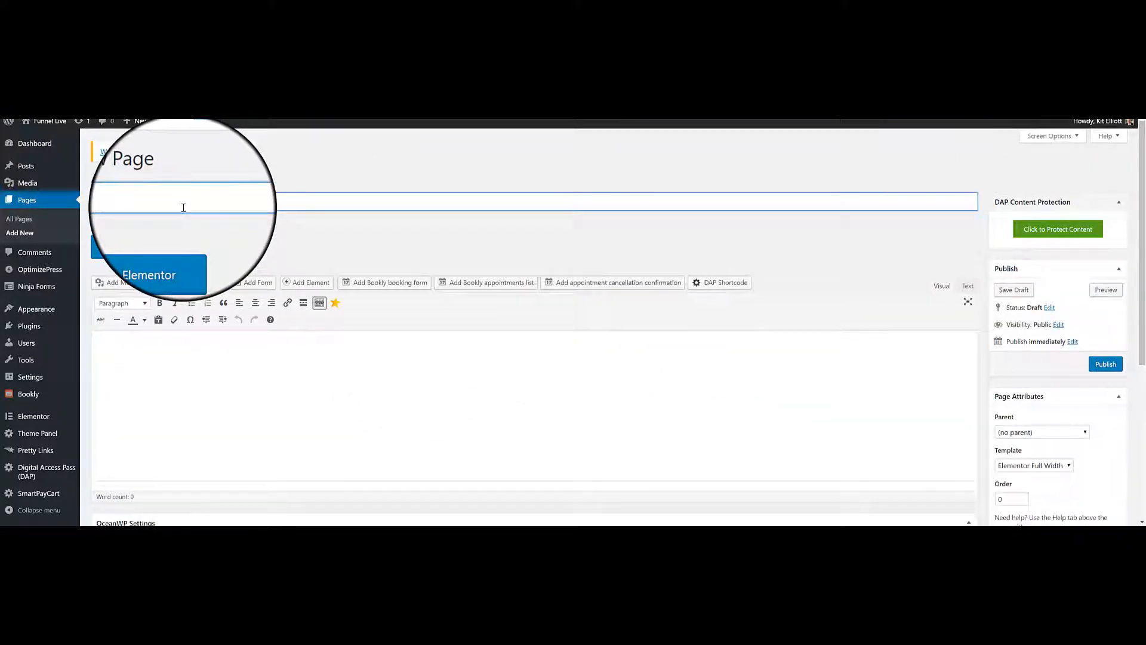
- Publish the test page and add a single-column section to it in the Elementor editor
click(1104, 364)
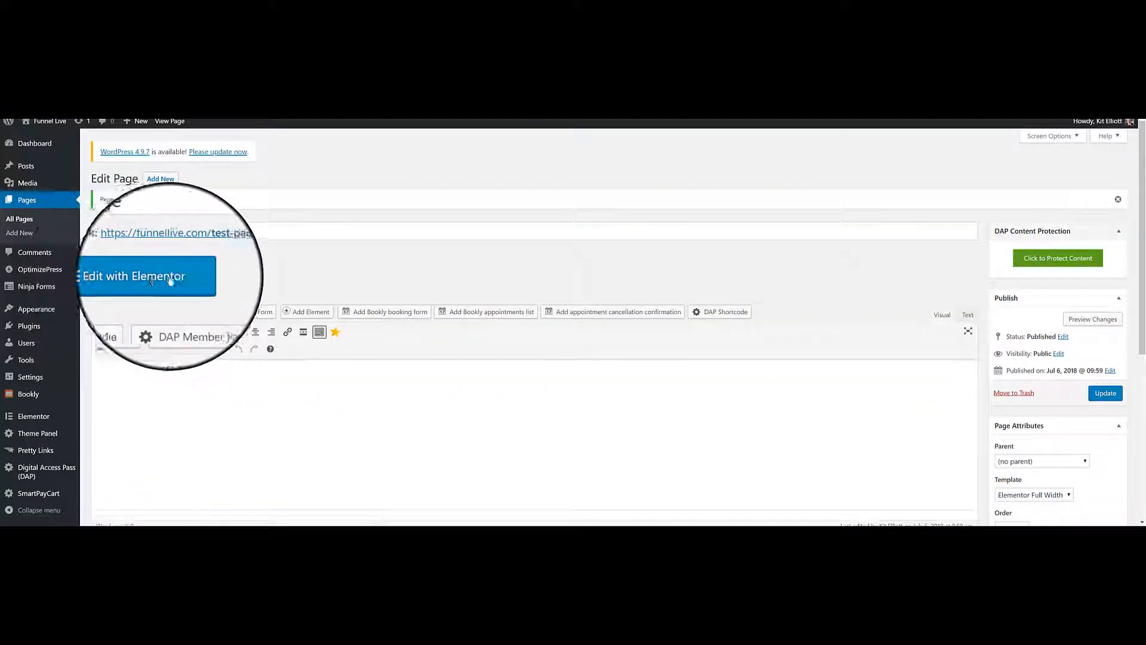
click(140, 285)
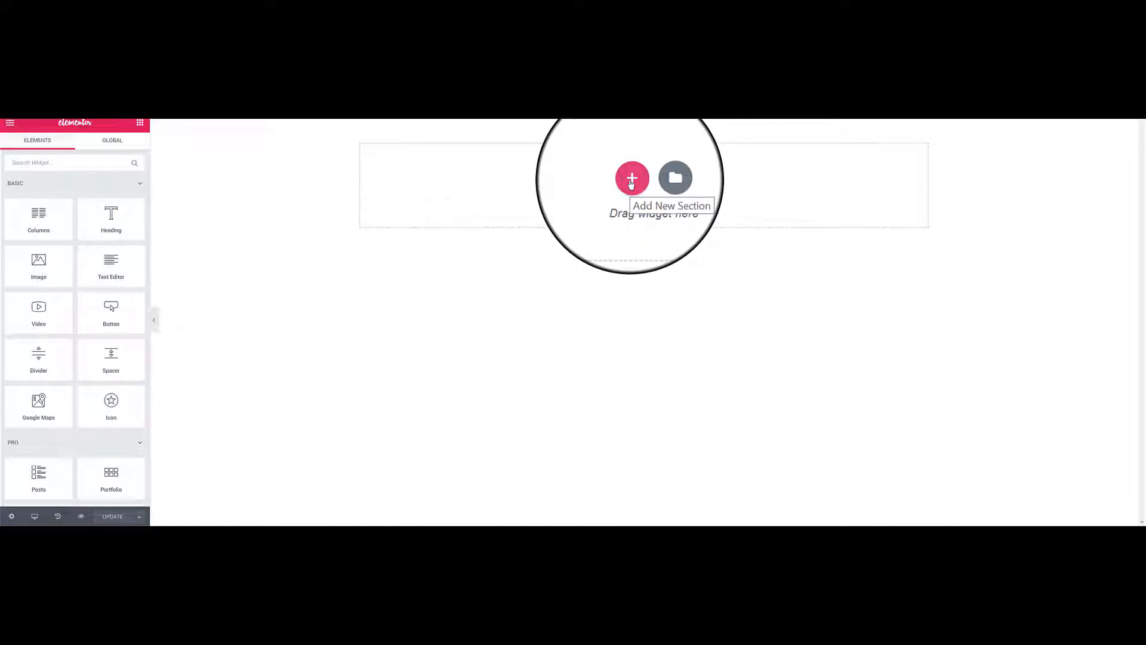
click(631, 180)
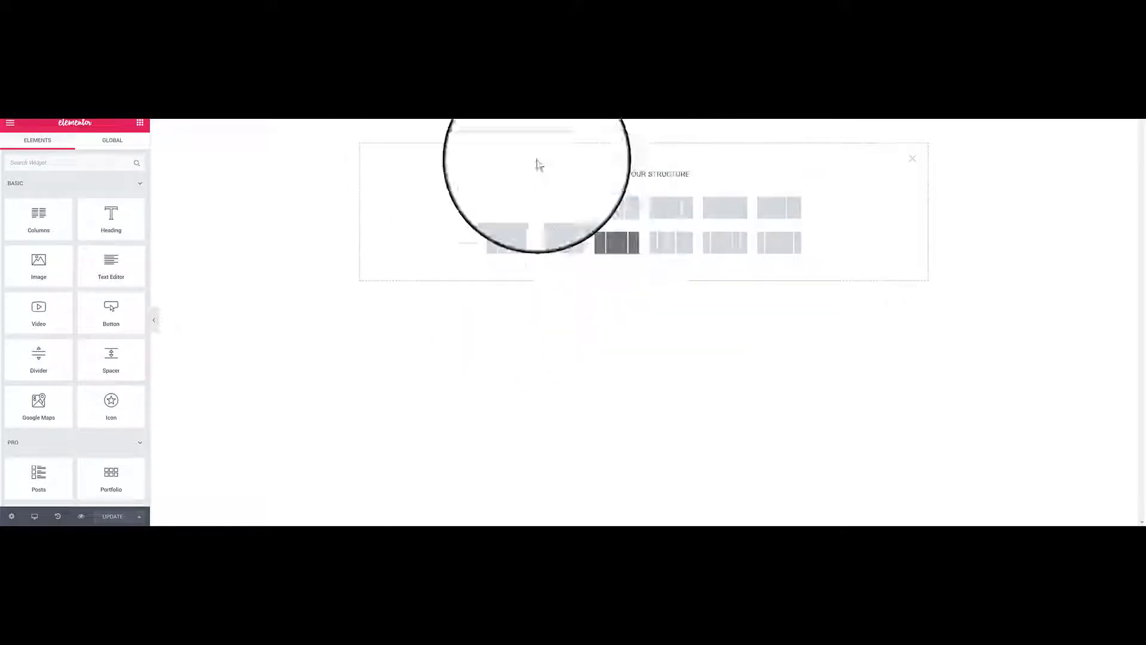
click(501, 202)
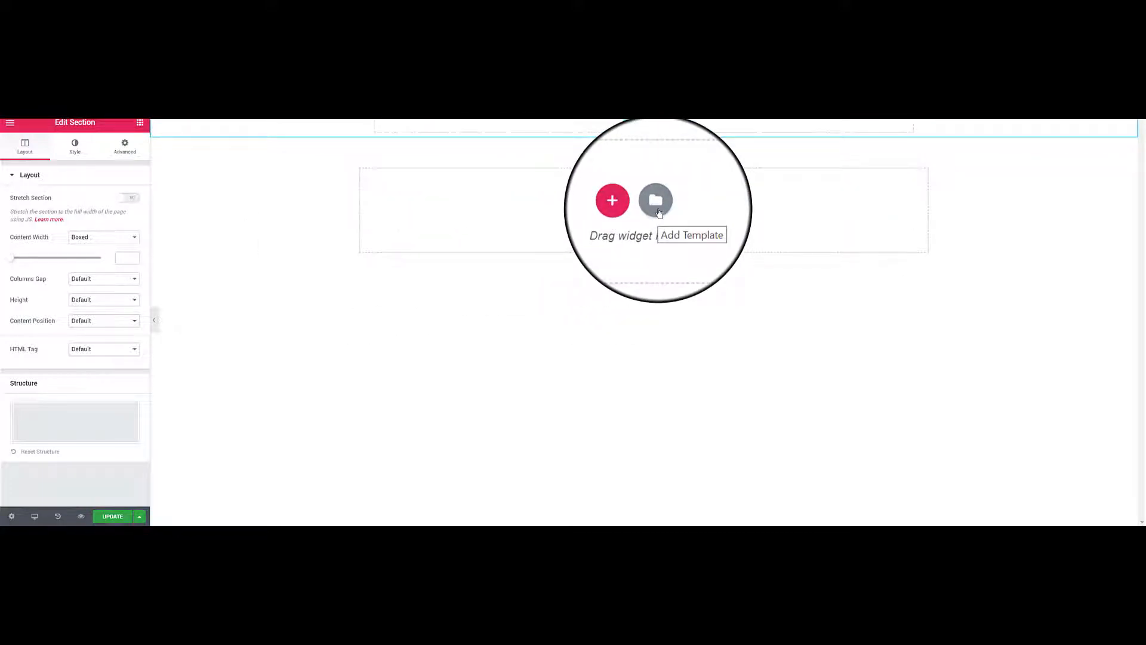
- Insert the "Homepage – Study" page template from the Elementor template library
click(657, 201)
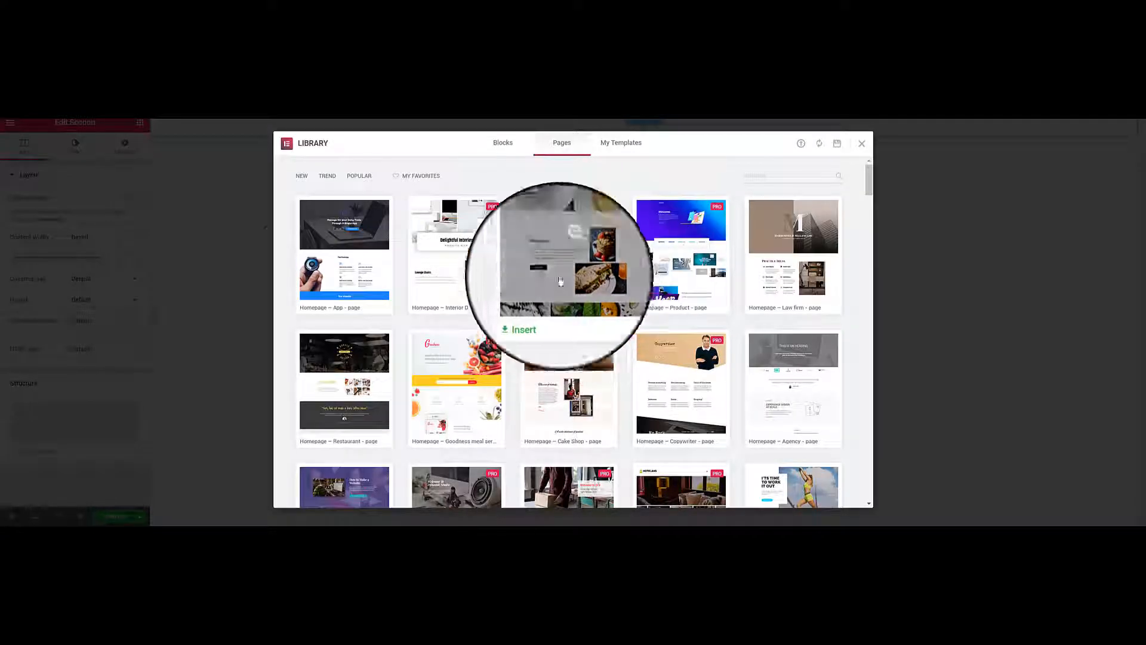
scroll(609, 332, down, 3)
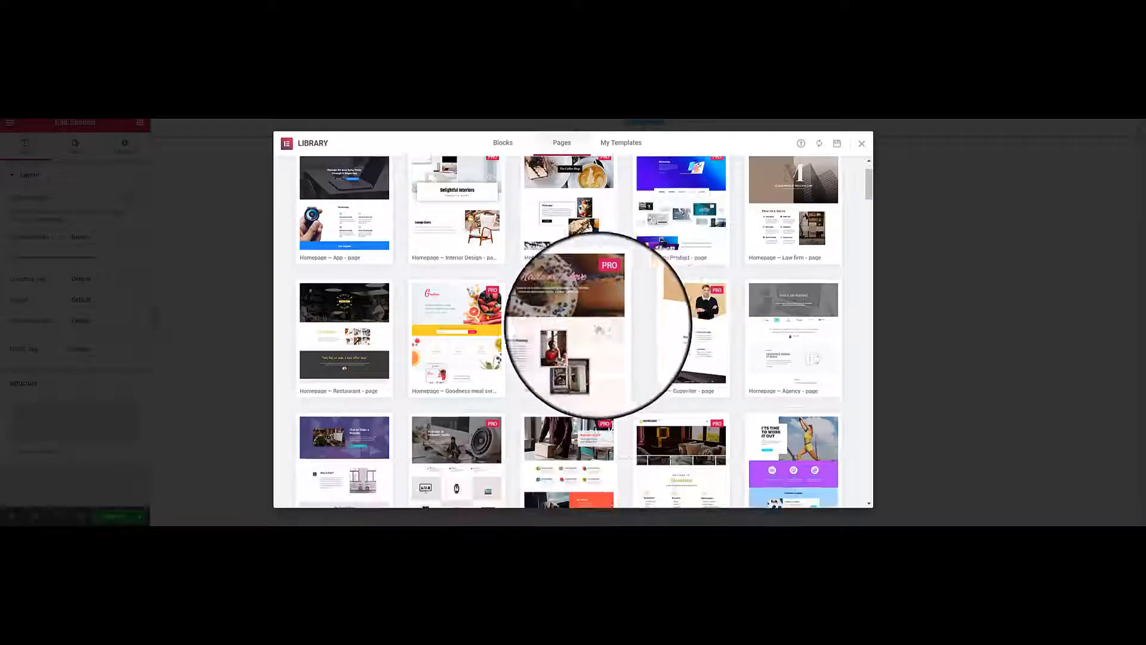
scroll(577, 334, down, 2)
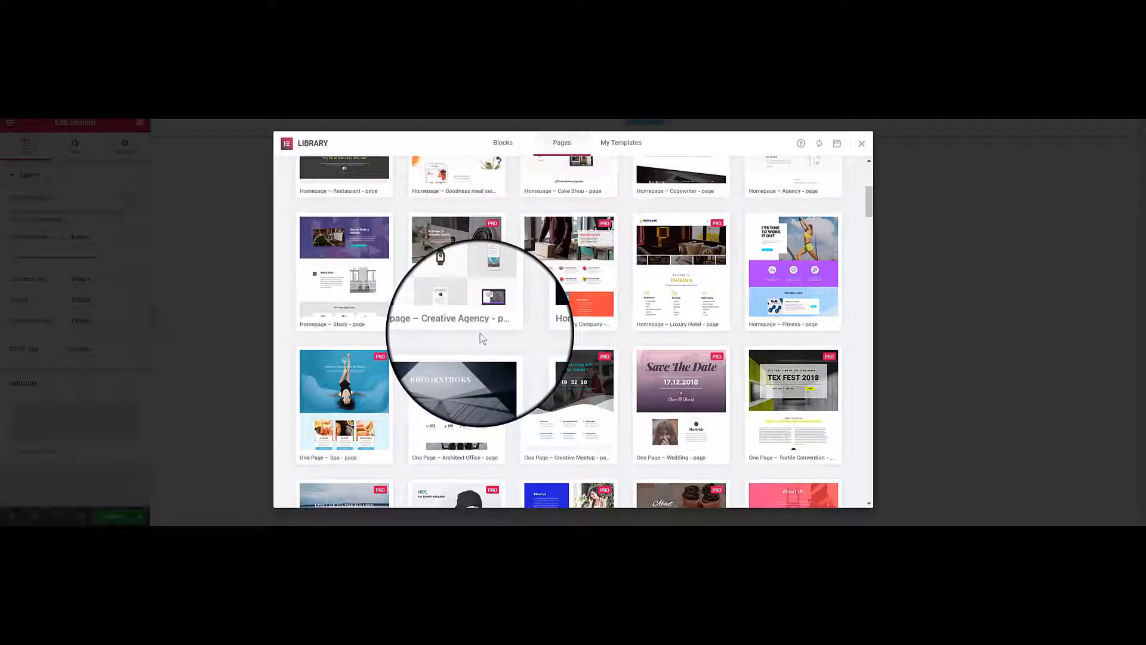
scroll(482, 338, down, 1)
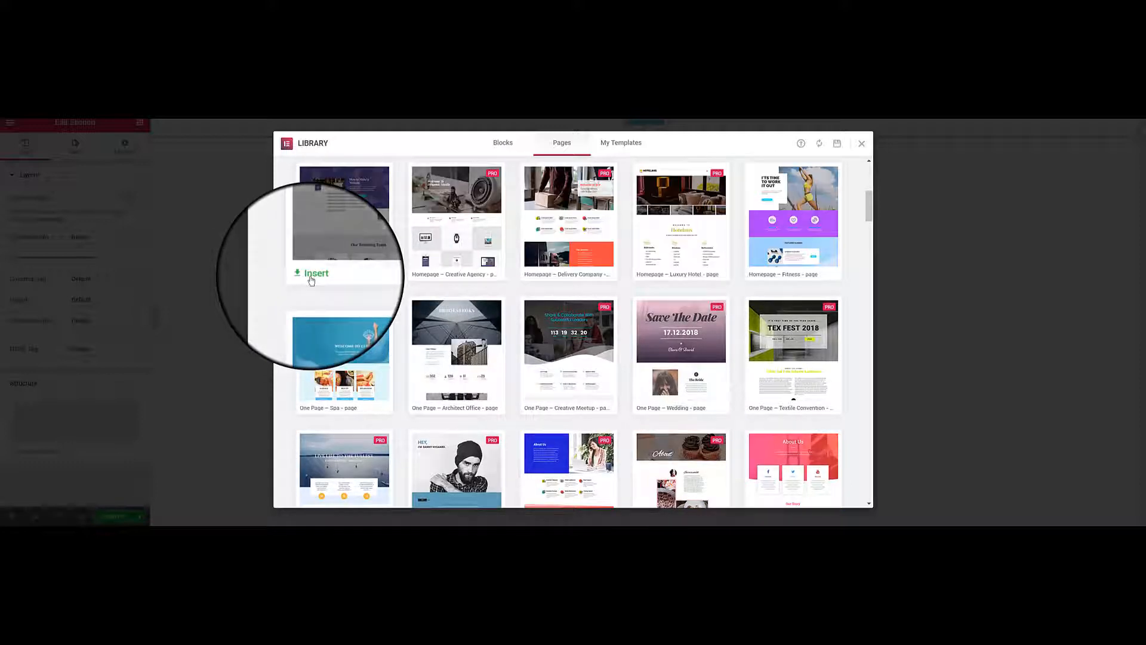
click(312, 275)
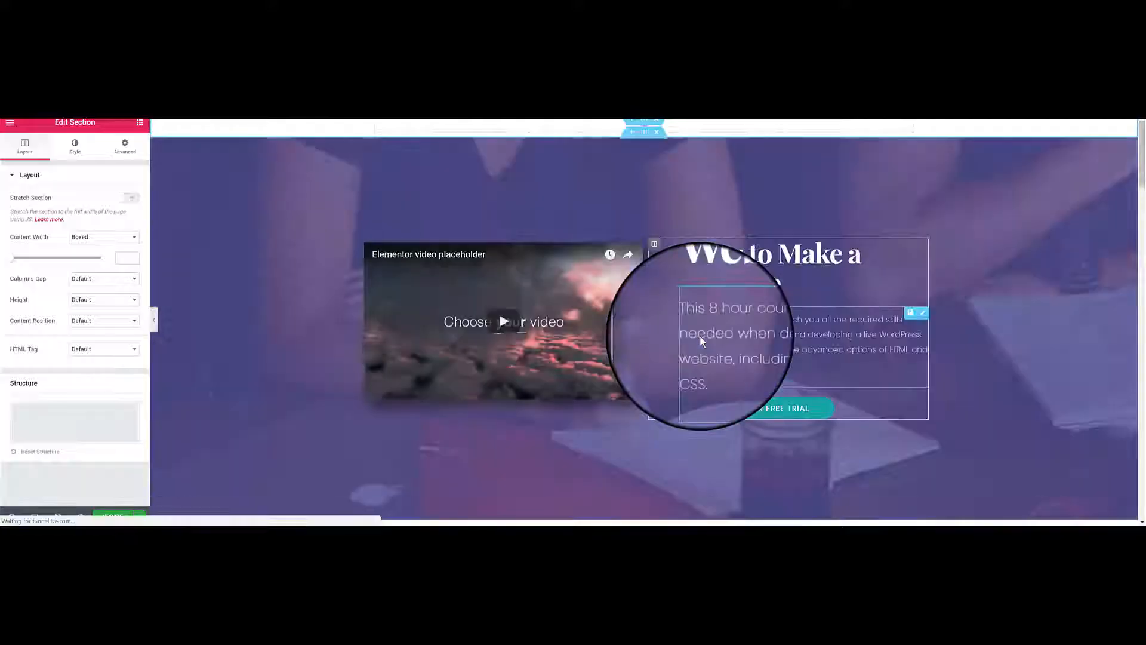
- Look through the inserted template in the editor and in the page preview, and return to the editor
scroll(758, 364, down, 10)
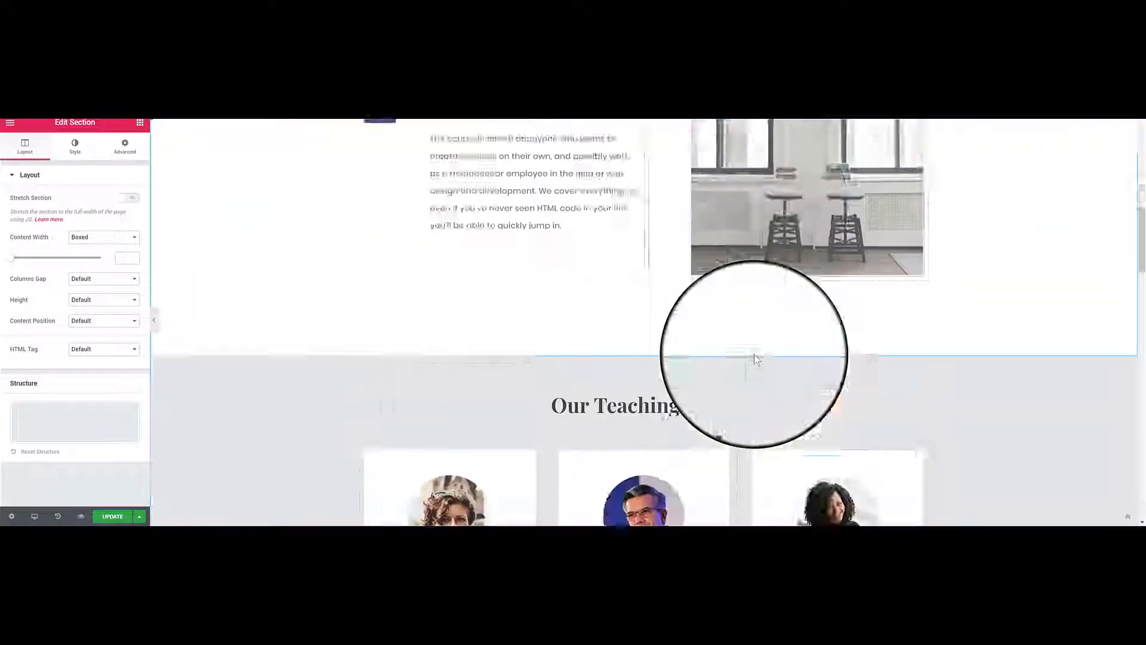
scroll(754, 353, down, 15)
scroll(750, 356, up, 6)
scroll(748, 367, up, 15)
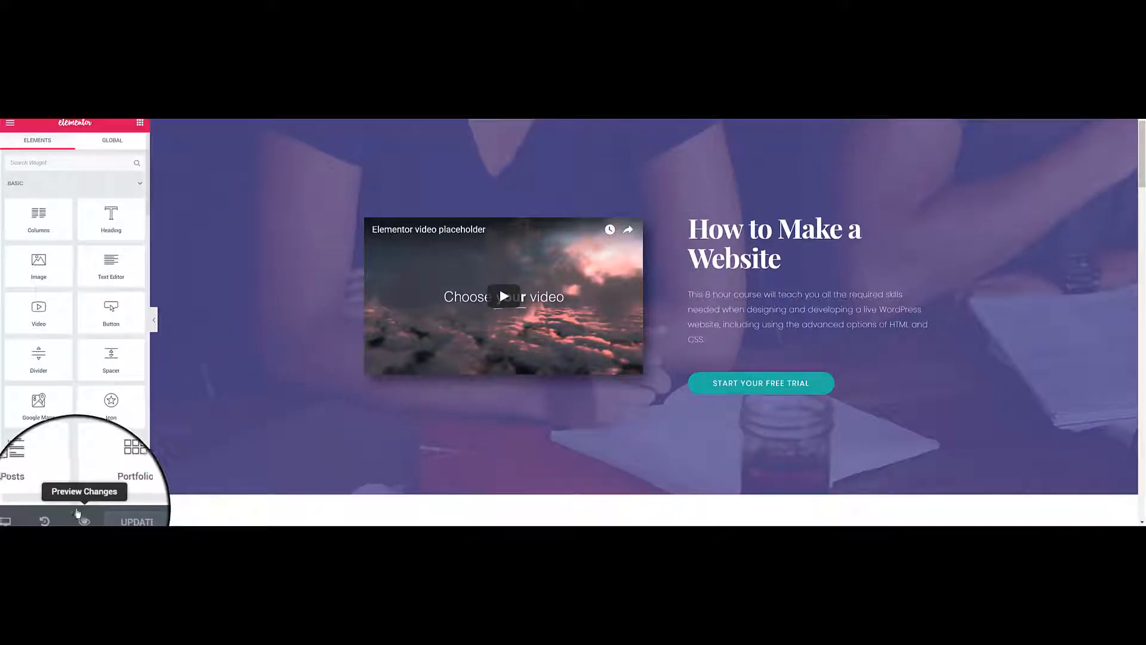
click(81, 518)
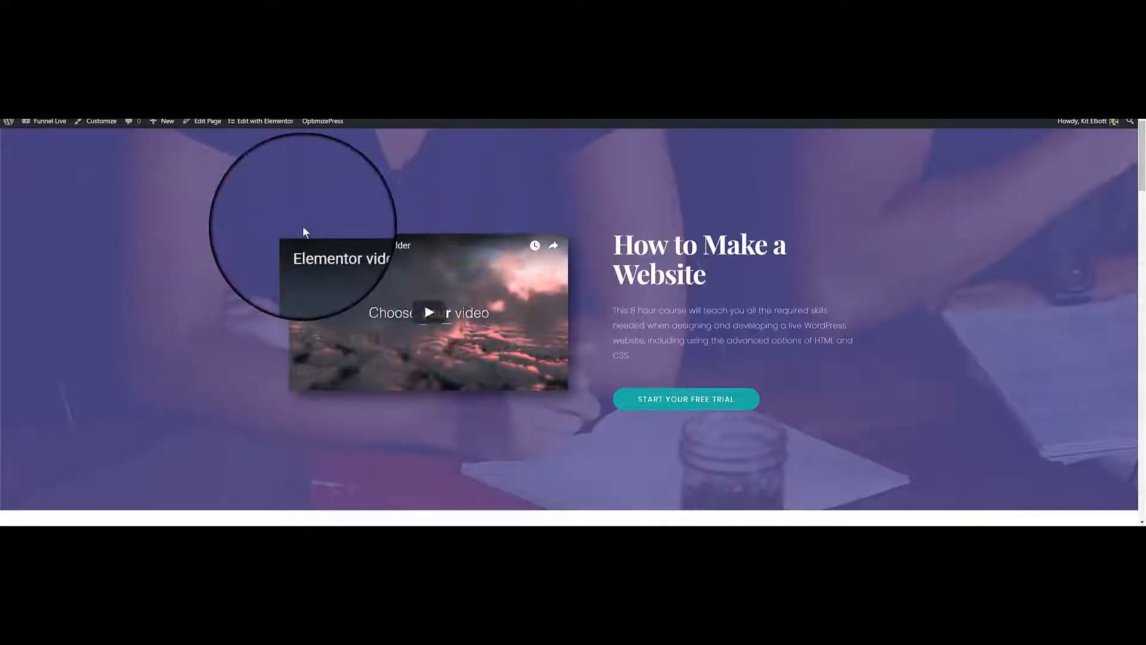
scroll(310, 226, down, 15)
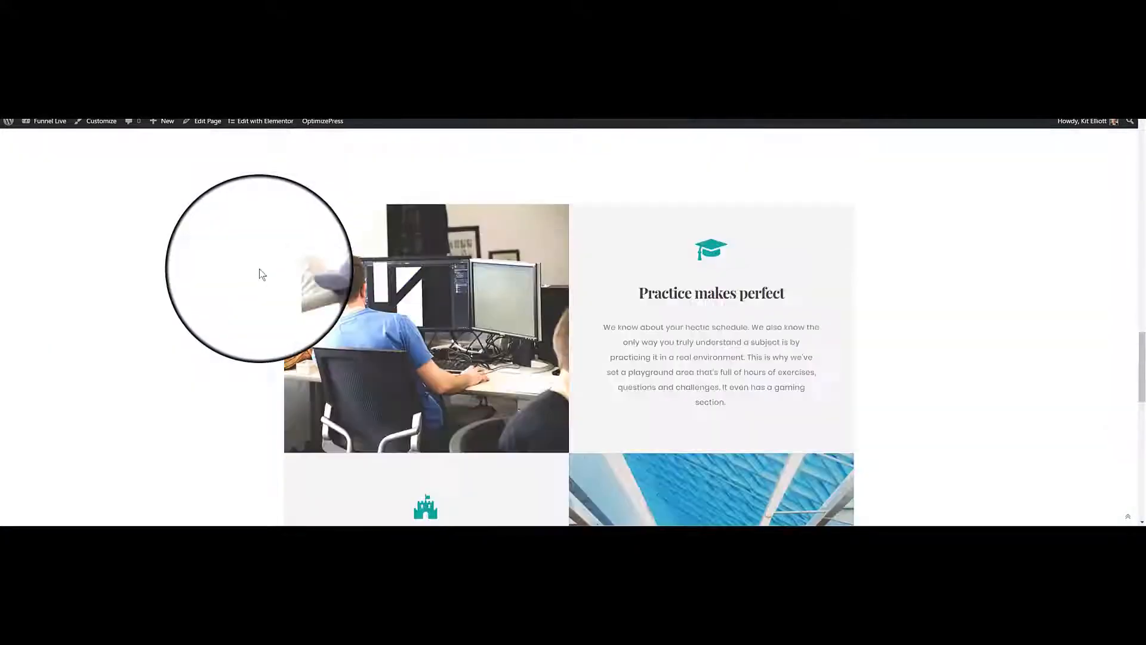
scroll(263, 273, down, 5)
scroll(265, 276, up, 20)
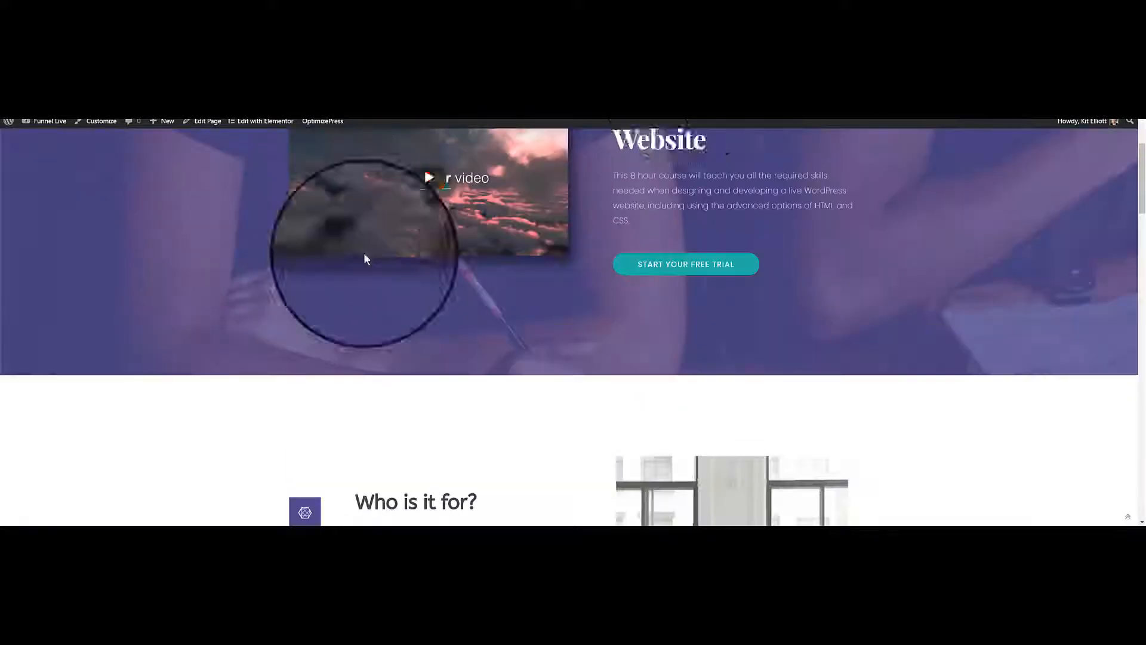
click(681, 117)
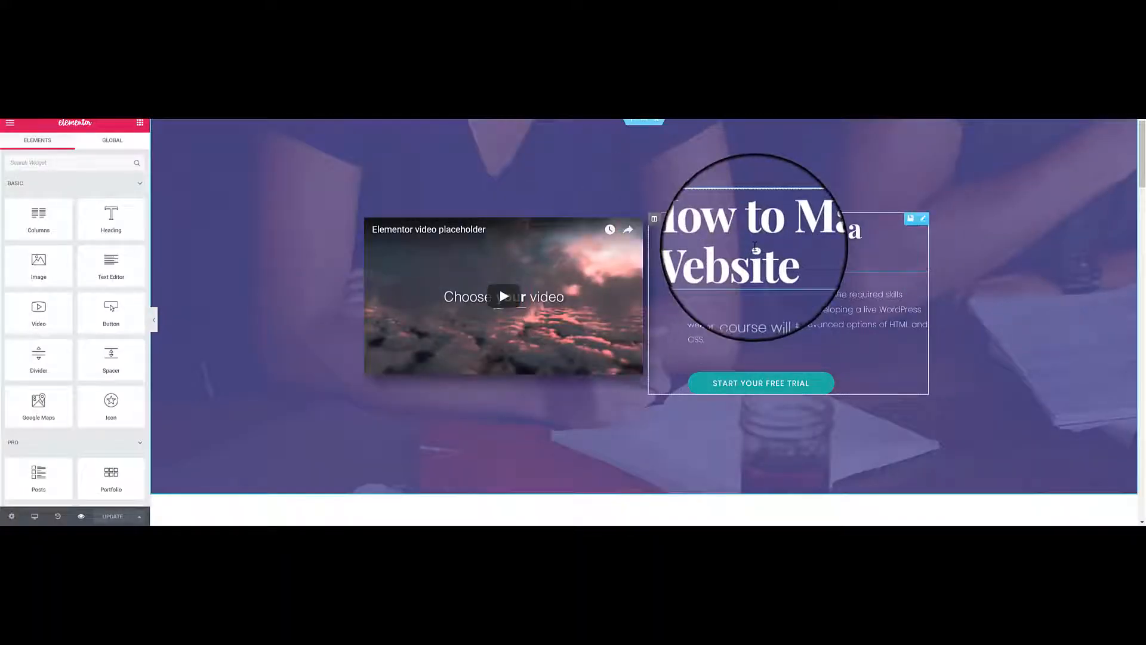
- Open the settings of the hero heading, free trial button, course text and "Who is it for?" icon box in turn
click(755, 247)
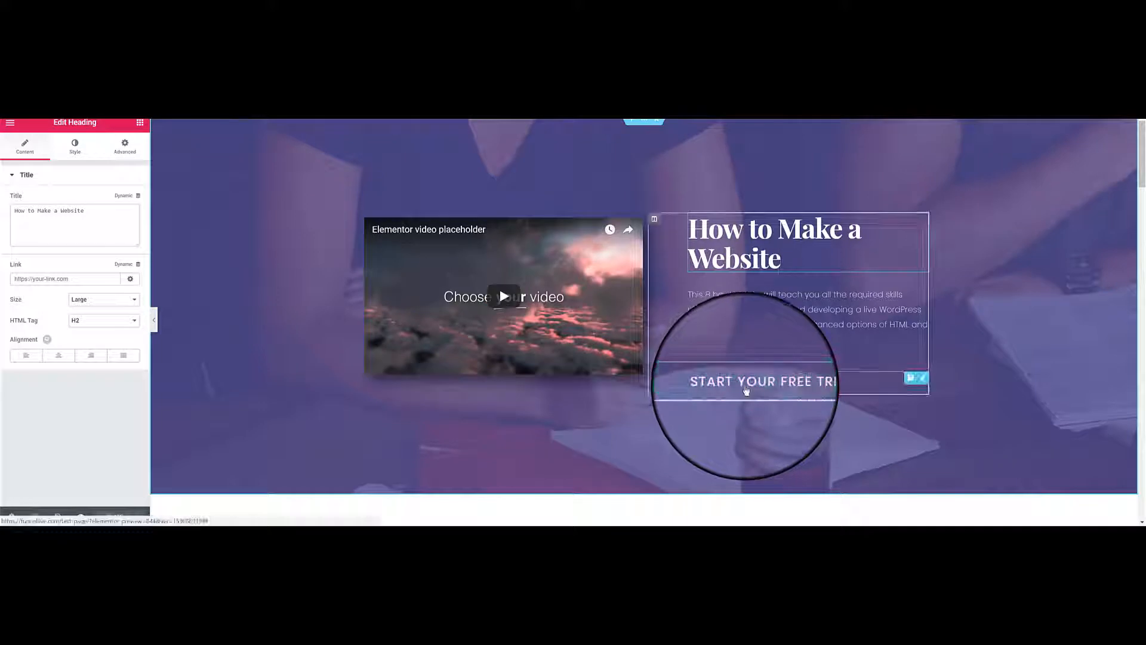
click(746, 389)
click(743, 316)
scroll(537, 370, down, 4)
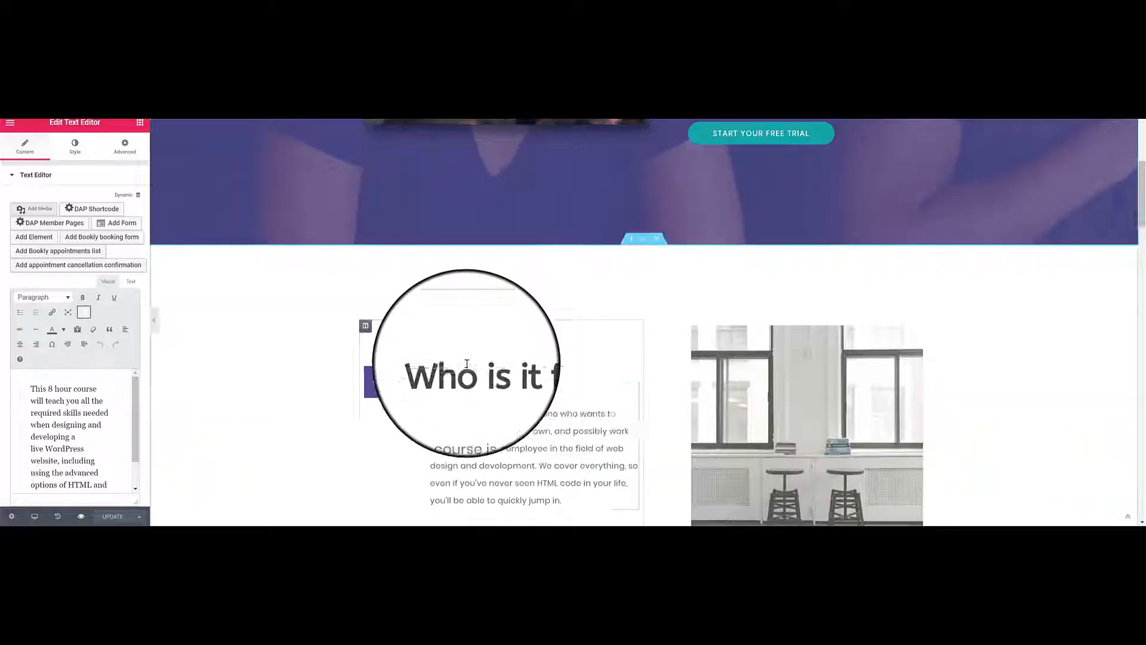
click(467, 363)
scroll(747, 292, up, 4)
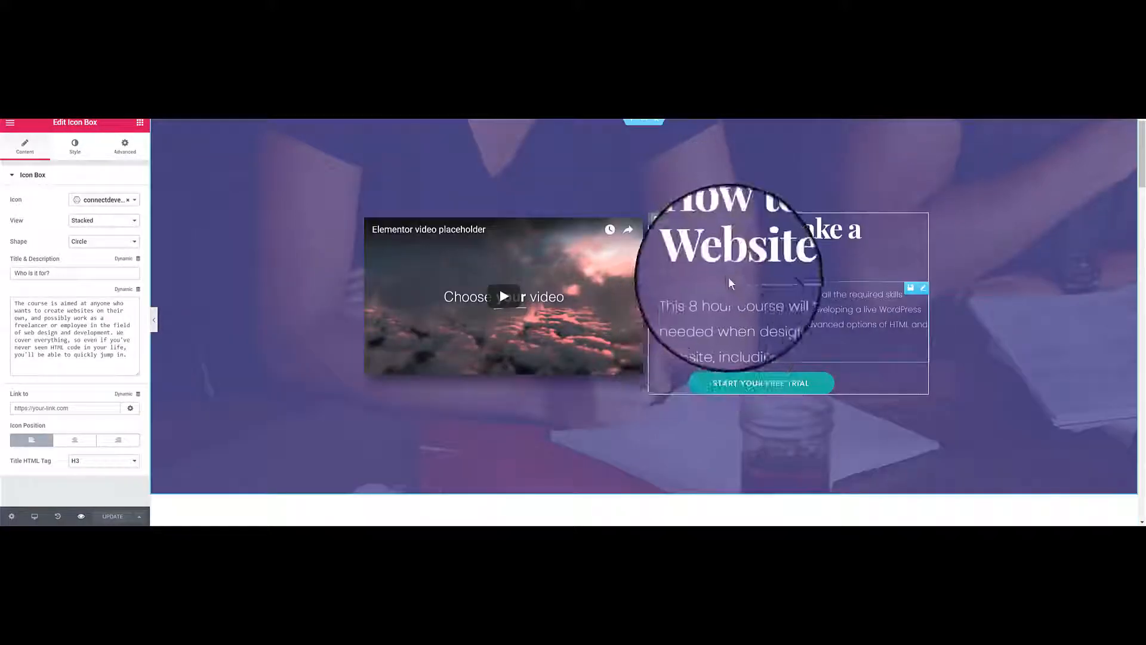
- Replace the hero heading's text with "Easily Make a Website!!"
click(729, 256)
double_click(729, 256)
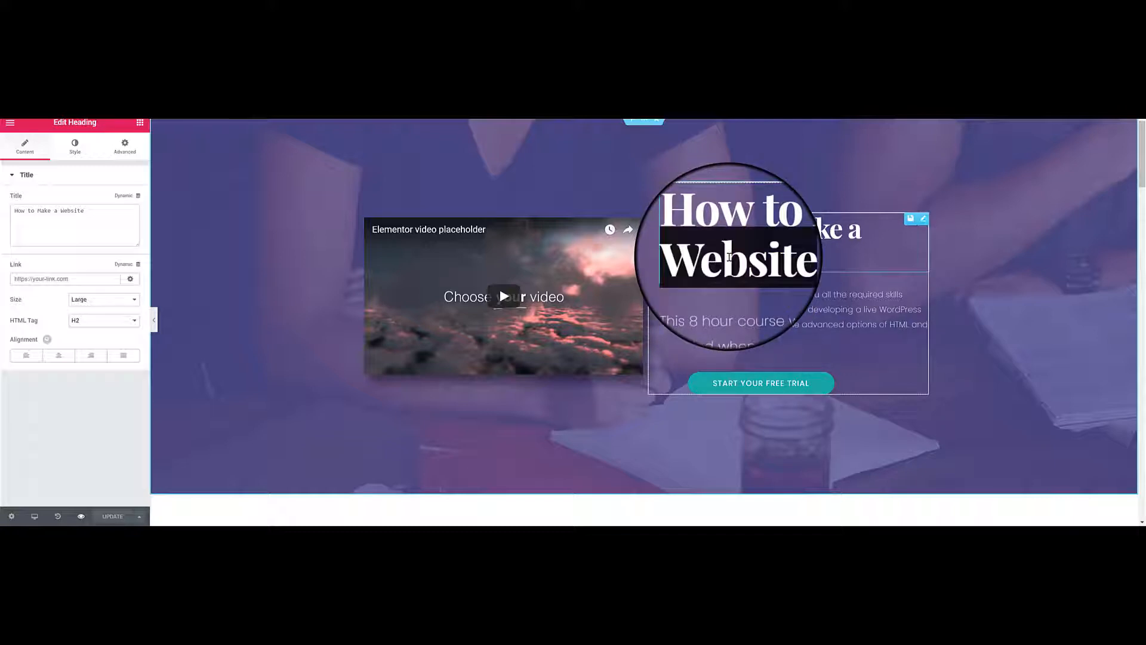
triple_click(729, 257)
text(Easil)
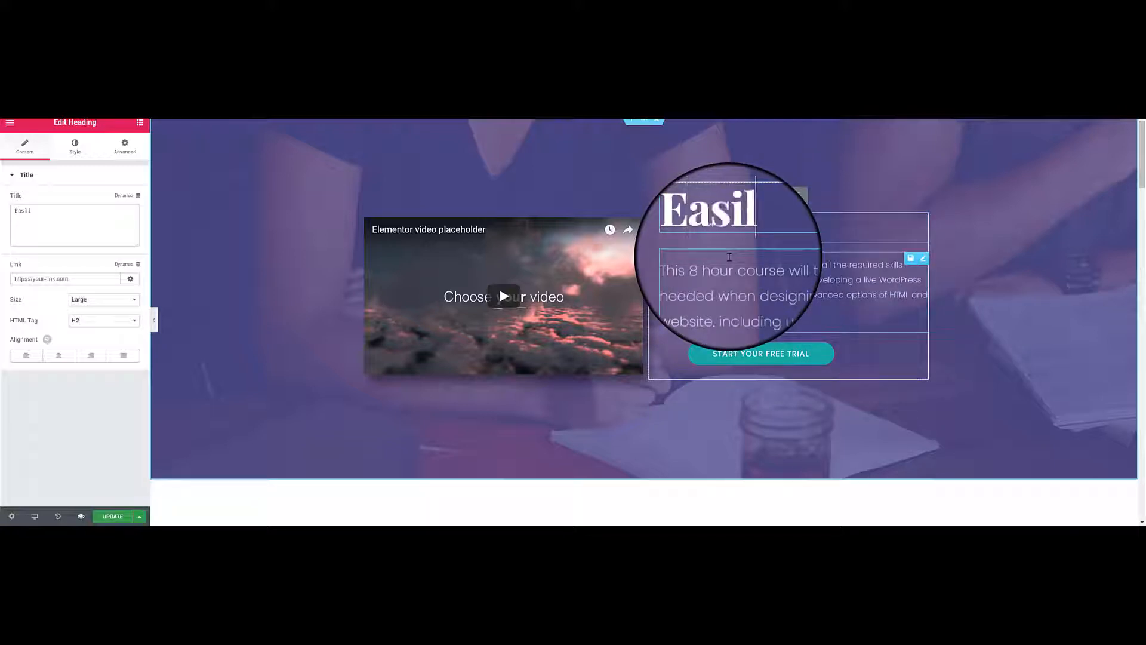
text(y Make a Webs)
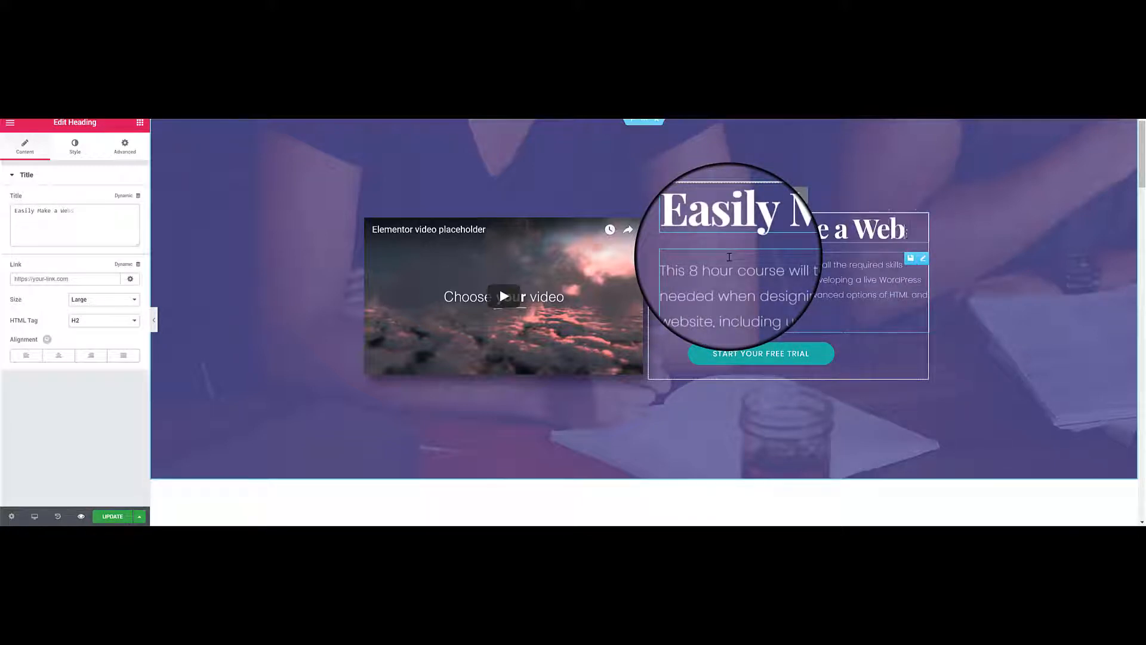
text(ite!!)
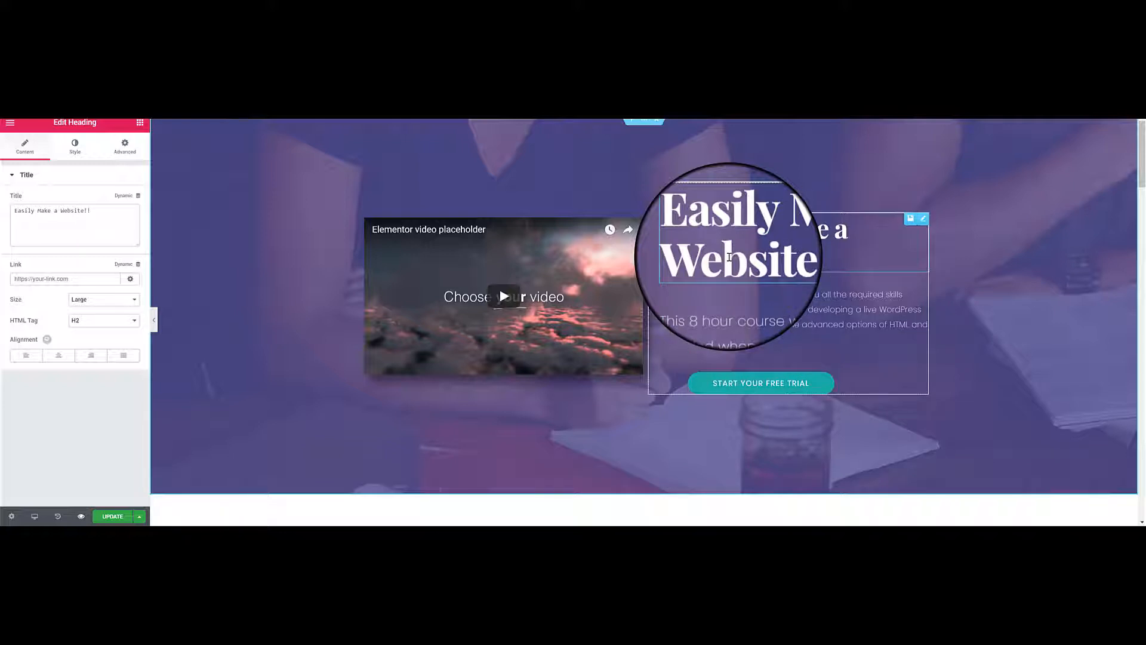